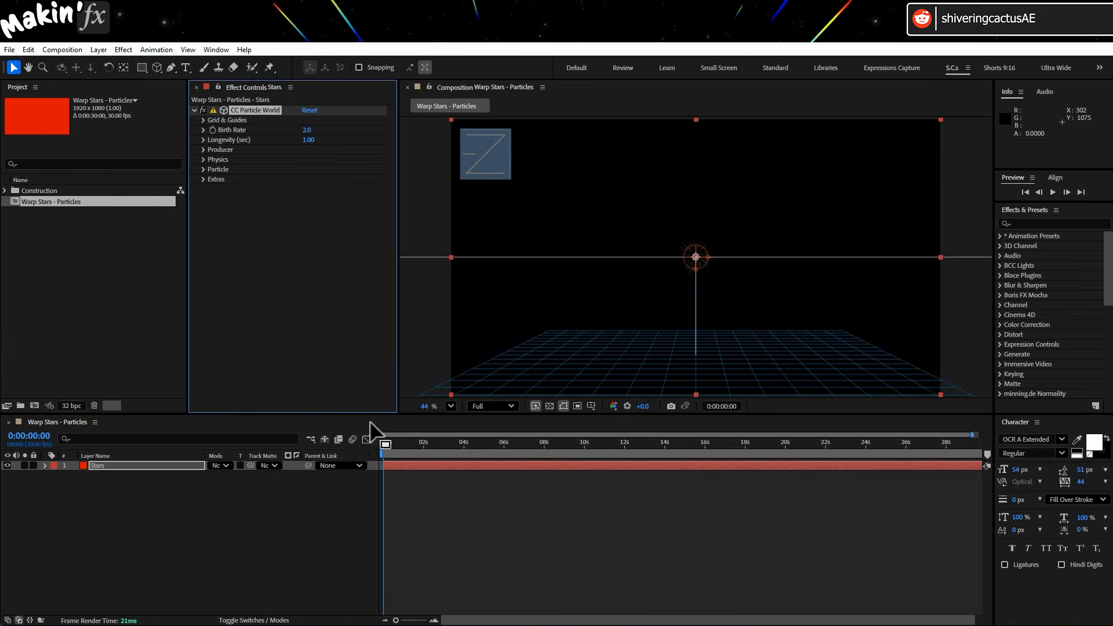
Preview the particle animation and park the time indicator around 3 seconds.
{"action": "key", "text": "space"}
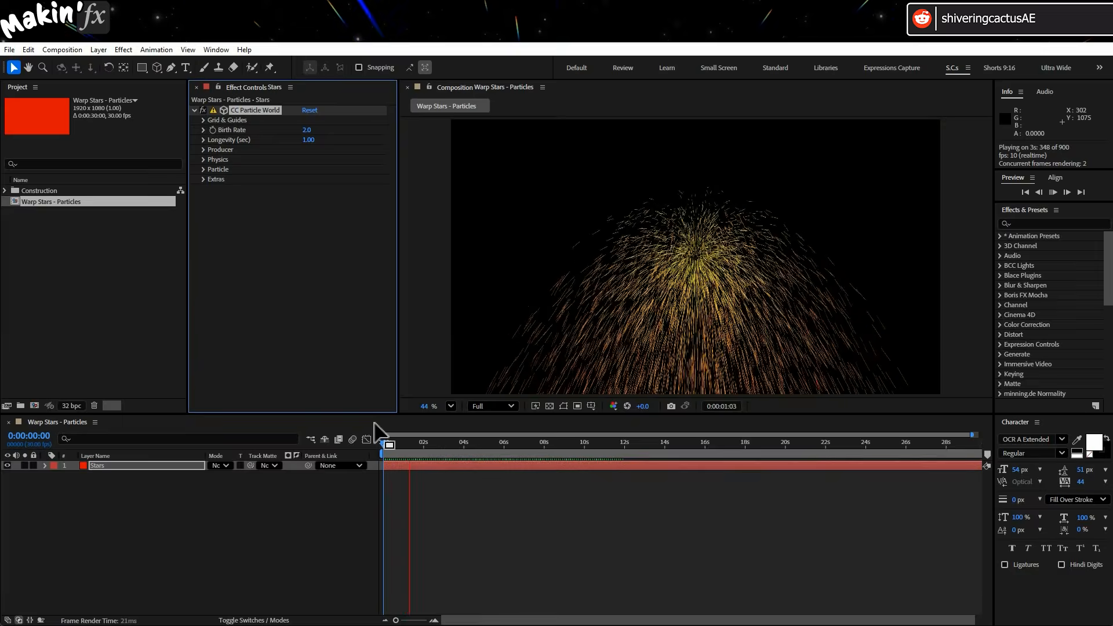
{"action": "left_click", "coordinate": [450, 447]}
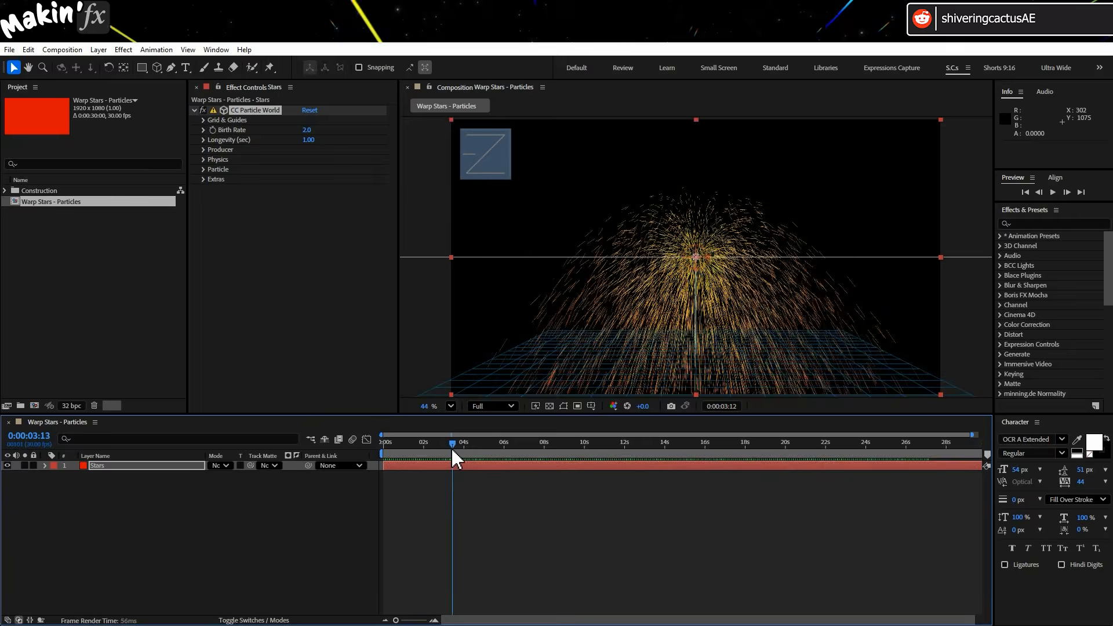
{"action": "left_click_drag", "start_coordinate": [451, 447], "coordinate": [450, 447]}
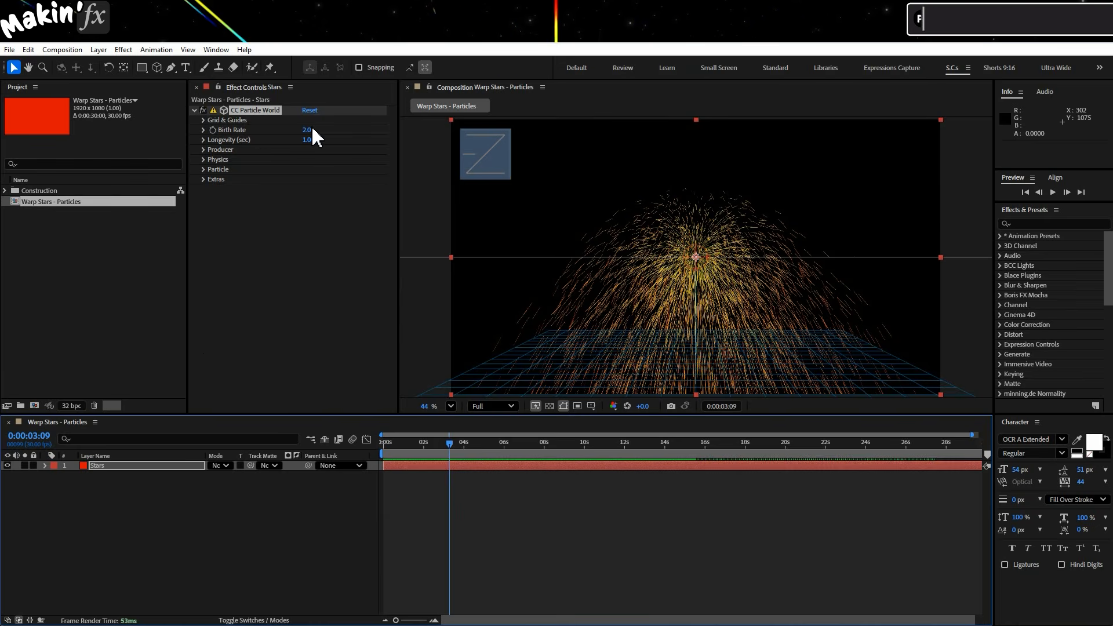
Set the CC Particle World Longevity to 10 seconds.
{"action": "left_click", "coordinate": [311, 140]}
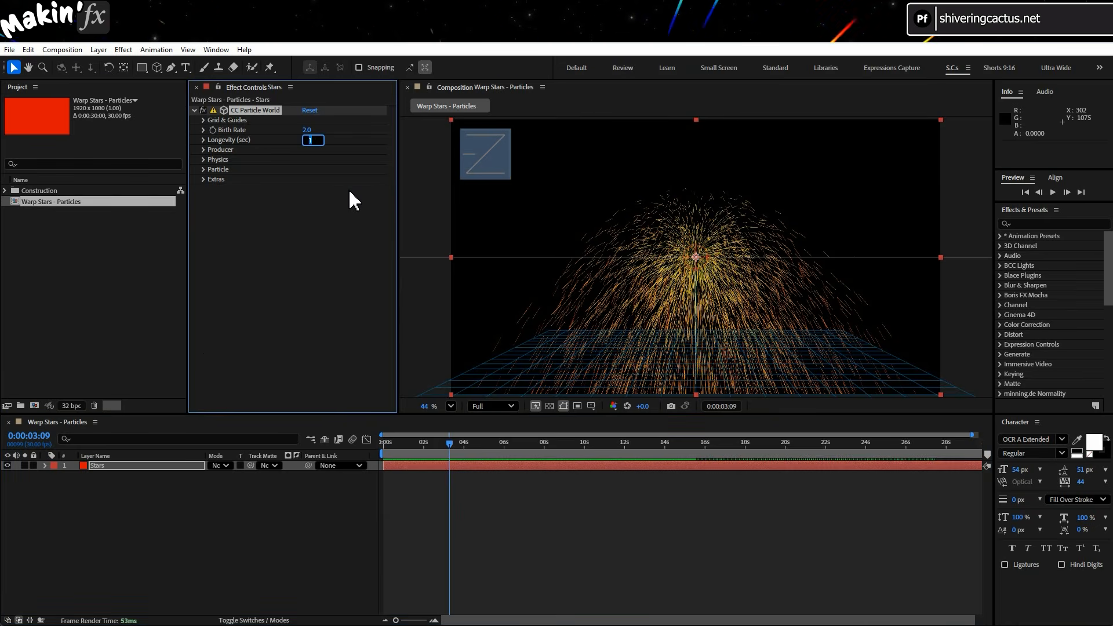
{"action": "type", "text": "10"}
{"action": "key", "text": "Return"}
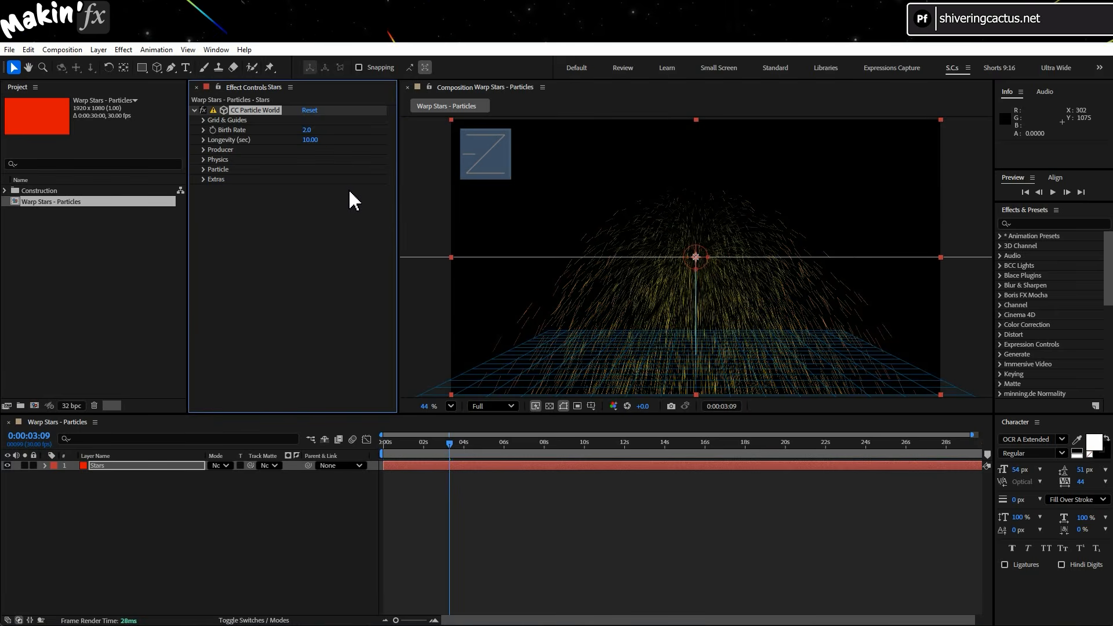
Expand the Producer settings and set Radius X to 1, Radius Z to 0.6 and Radius Y to 0.
{"action": "left_click", "coordinate": [203, 149]}
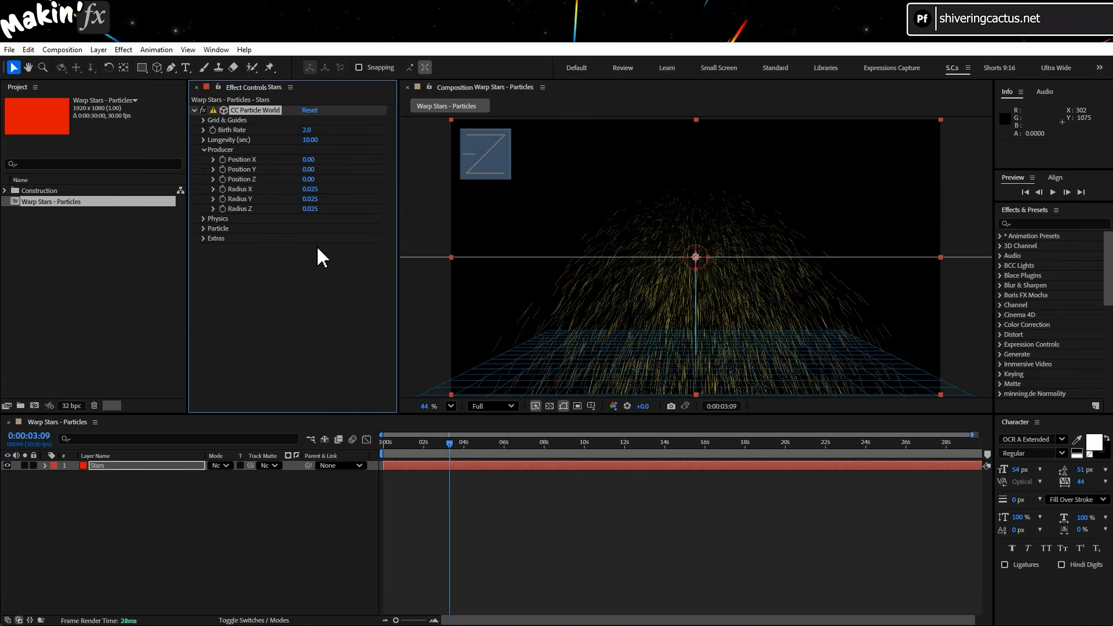
{"action": "left_click", "coordinate": [310, 189]}
{"action": "type", "text": "1"}
{"action": "left_click", "coordinate": [321, 241]}
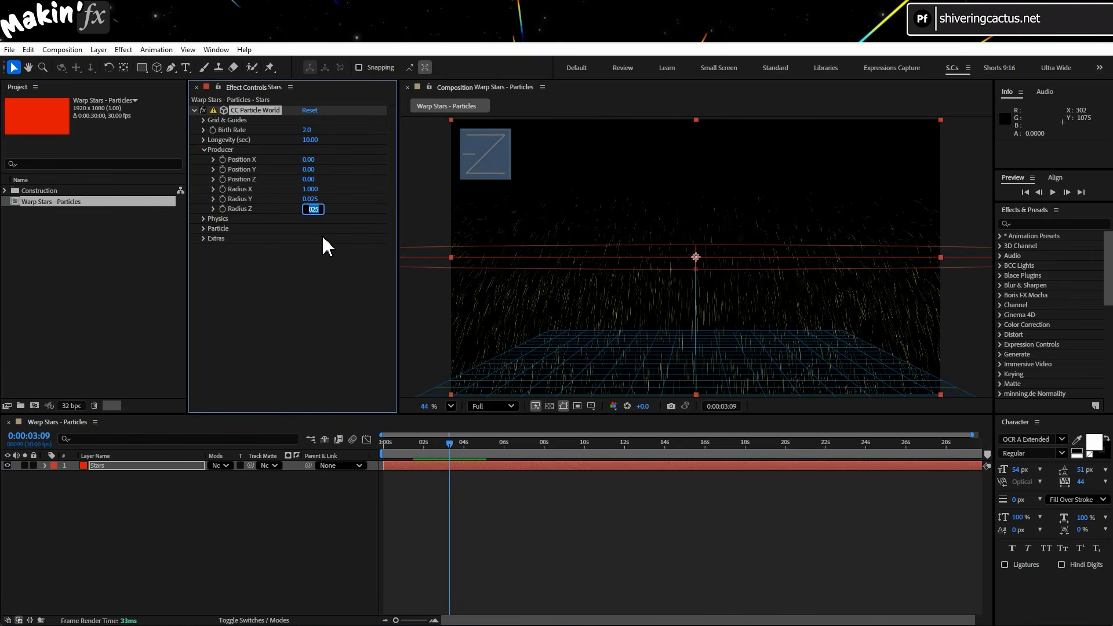
{"action": "type", "text": ".6"}
{"action": "key", "text": "Return"}
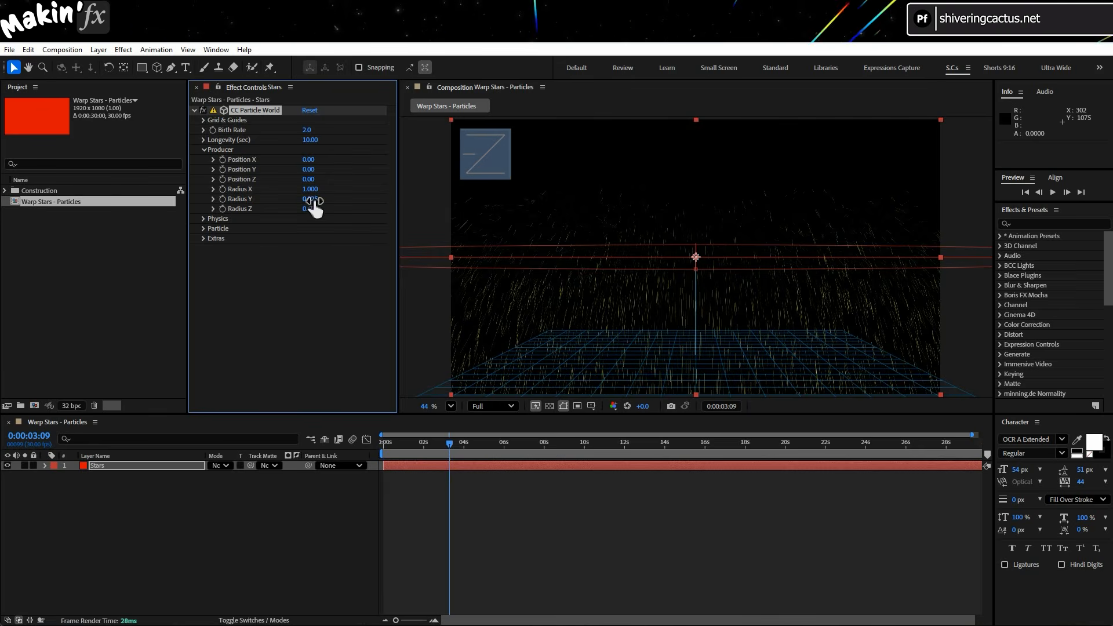
{"action": "type", "text": "0"}
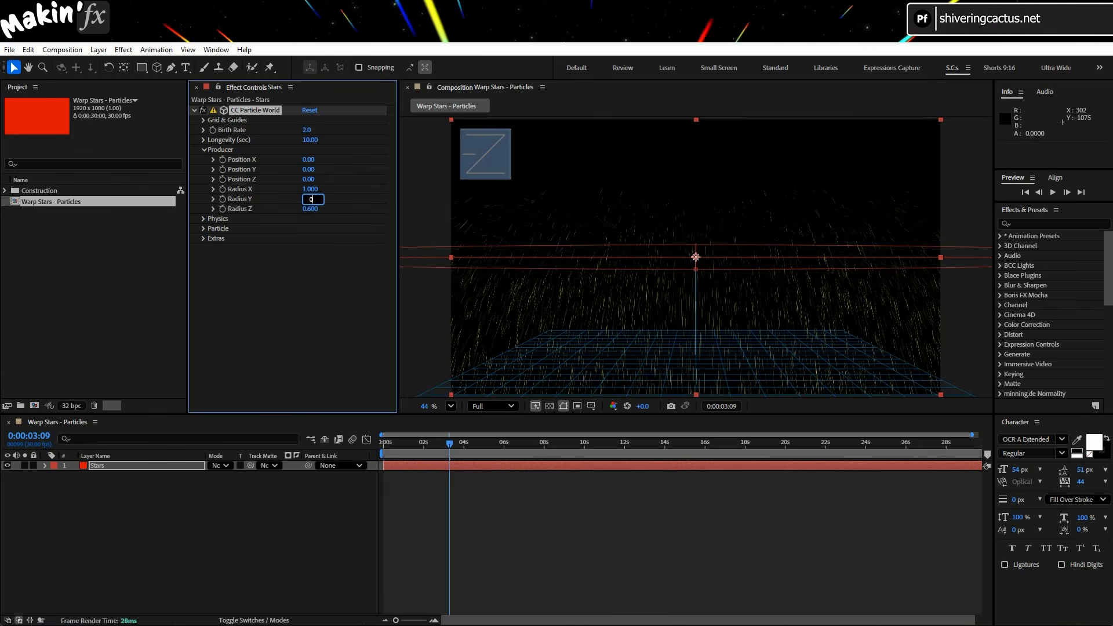
{"action": "key", "text": "Return"}
Expand the Physics settings and set Velocity to 0 and Gravity to 0.05.
{"action": "left_click", "coordinate": [203, 219]}
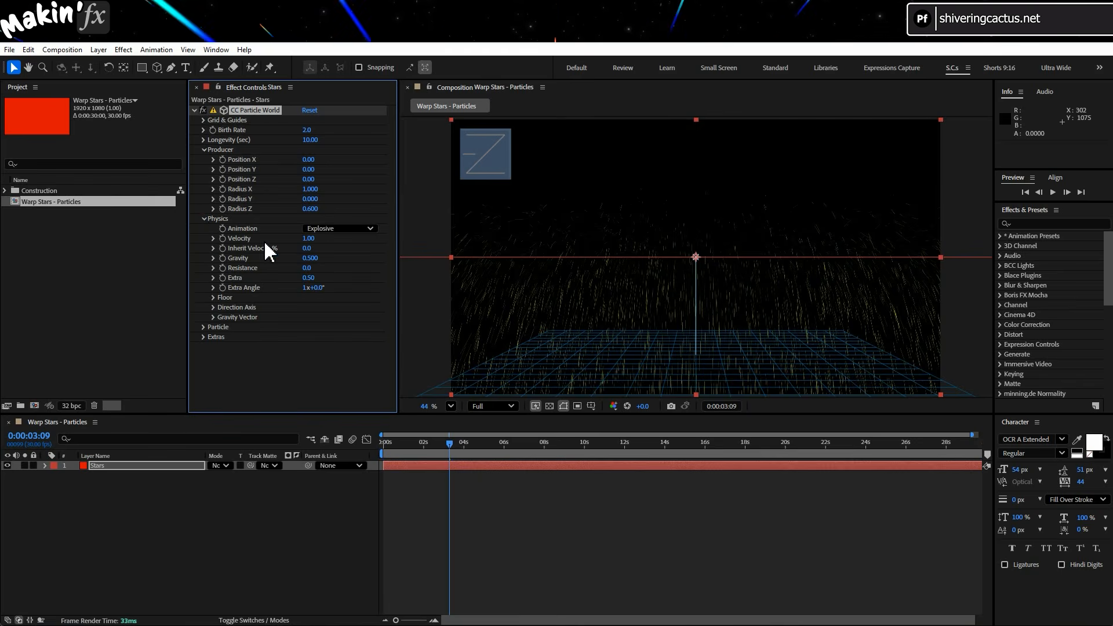
{"action": "left_click", "coordinate": [308, 239]}
{"action": "key", "text": "Return"}
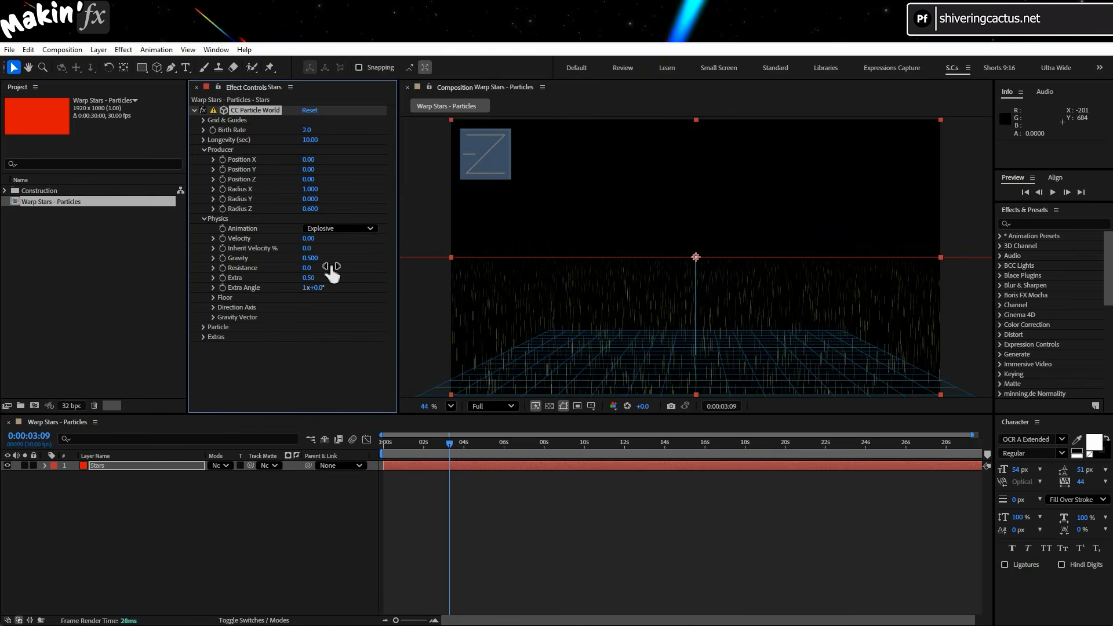
{"action": "left_click", "coordinate": [313, 258]}
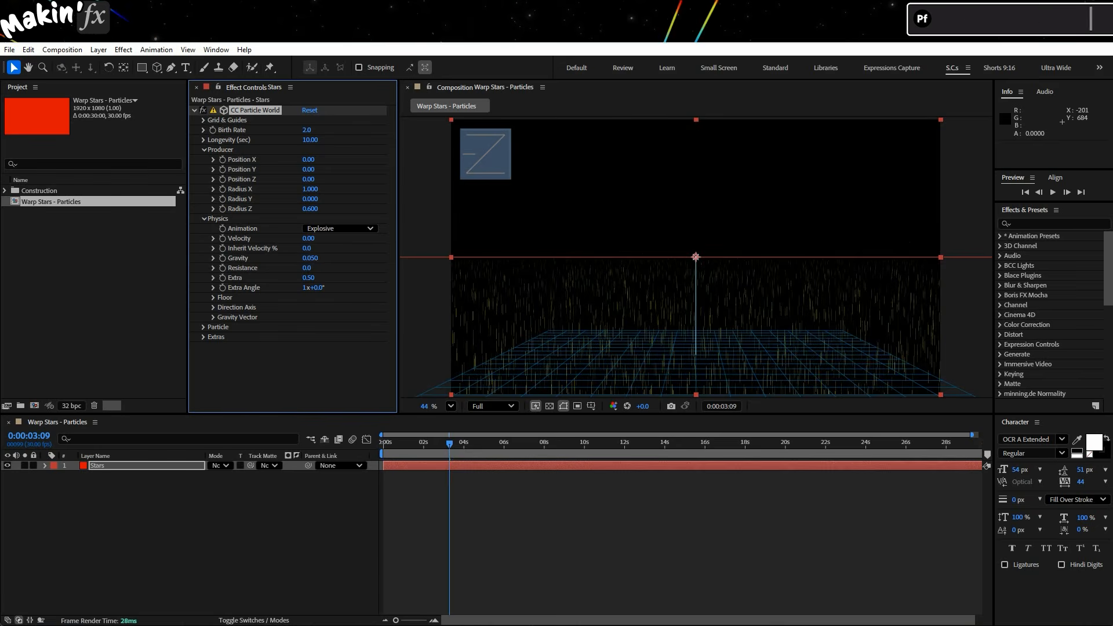
Preview the particle animation from the start of the composition.
{"action": "left_click_drag", "start_coordinate": [406, 447], "coordinate": [391, 448]}
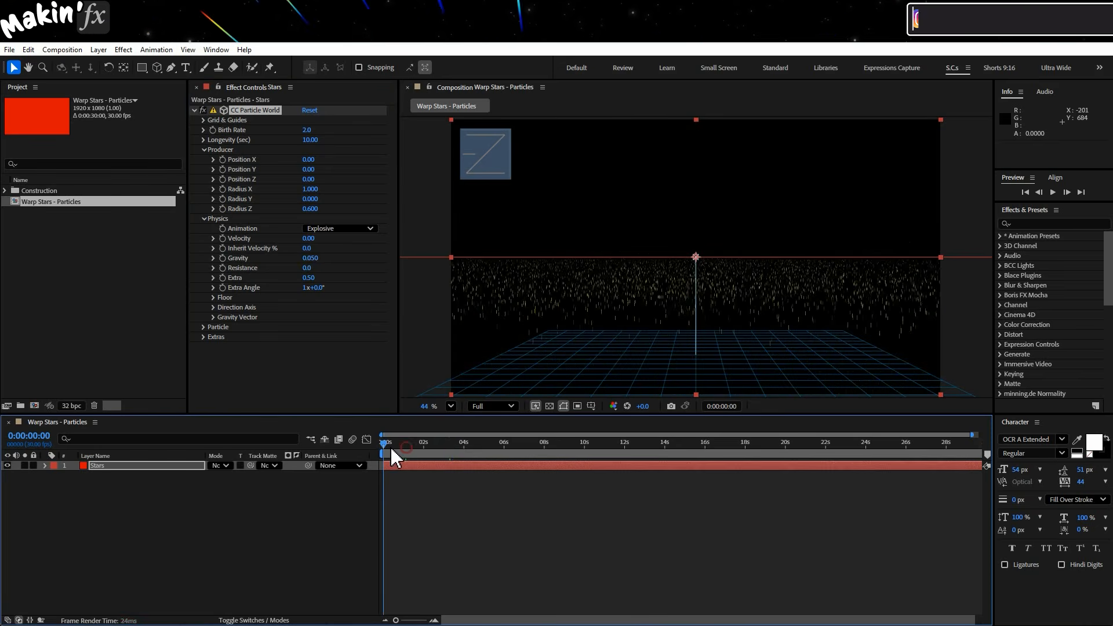
{"action": "key", "text": "space"}
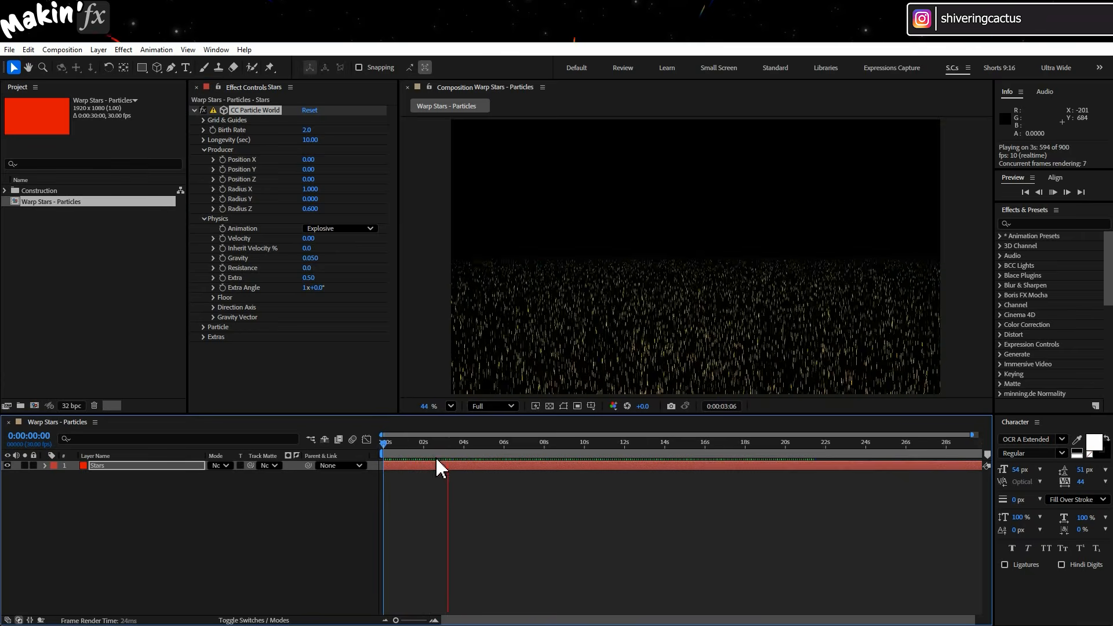
{"action": "left_click", "coordinate": [456, 443]}
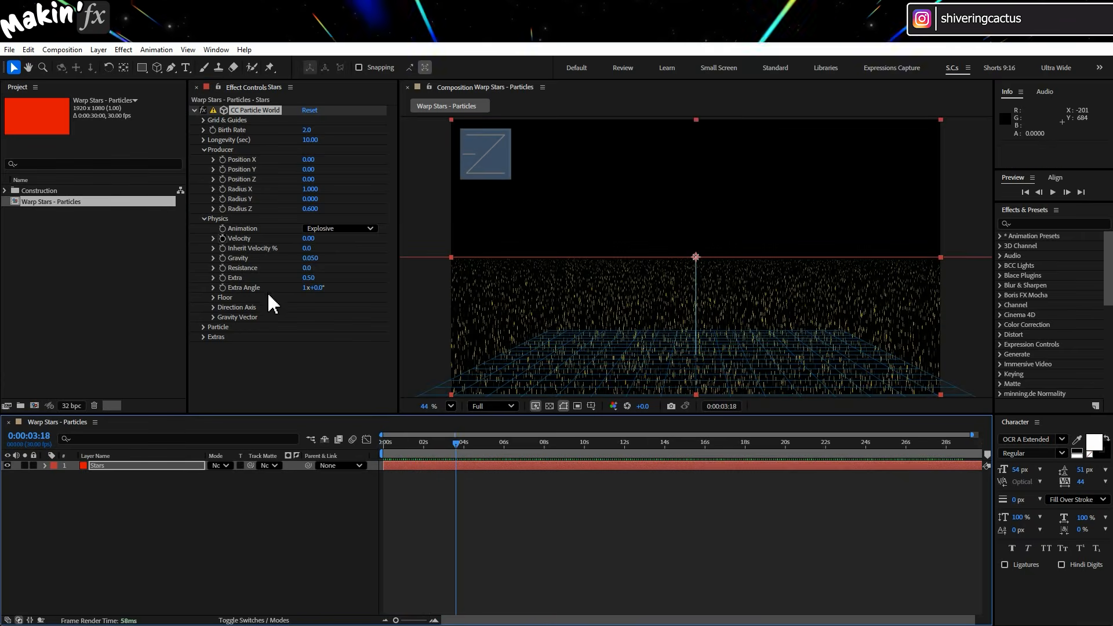
Open the Particle settings and change the Particle Type to Faded Sphere.
{"action": "left_click", "coordinate": [204, 218]}
{"action": "left_click", "coordinate": [202, 228]}
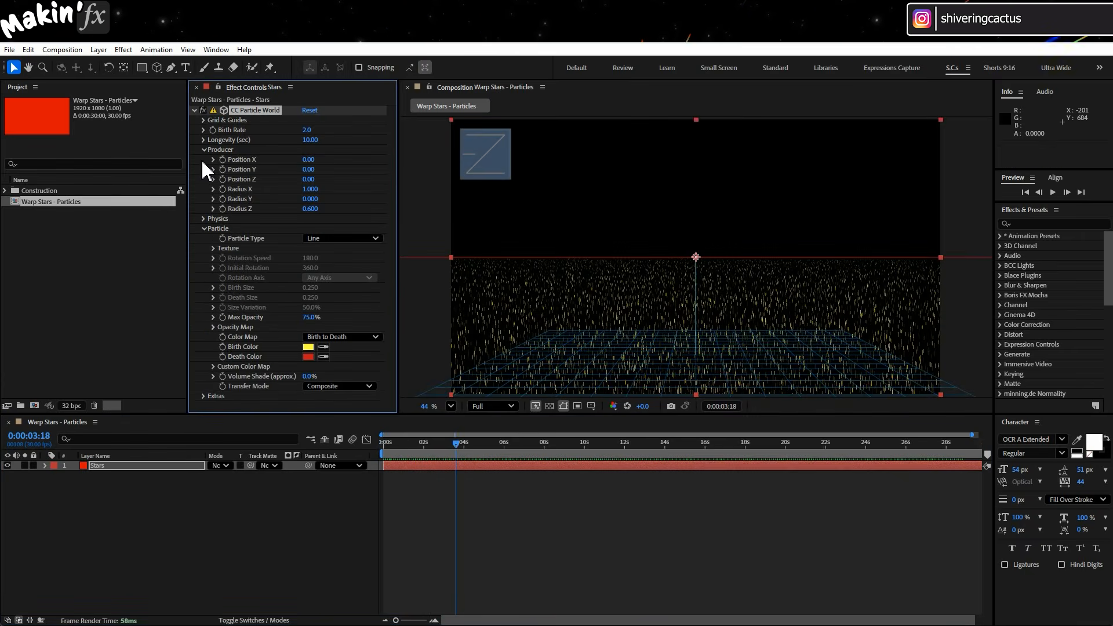
{"action": "left_click", "coordinate": [203, 150]}
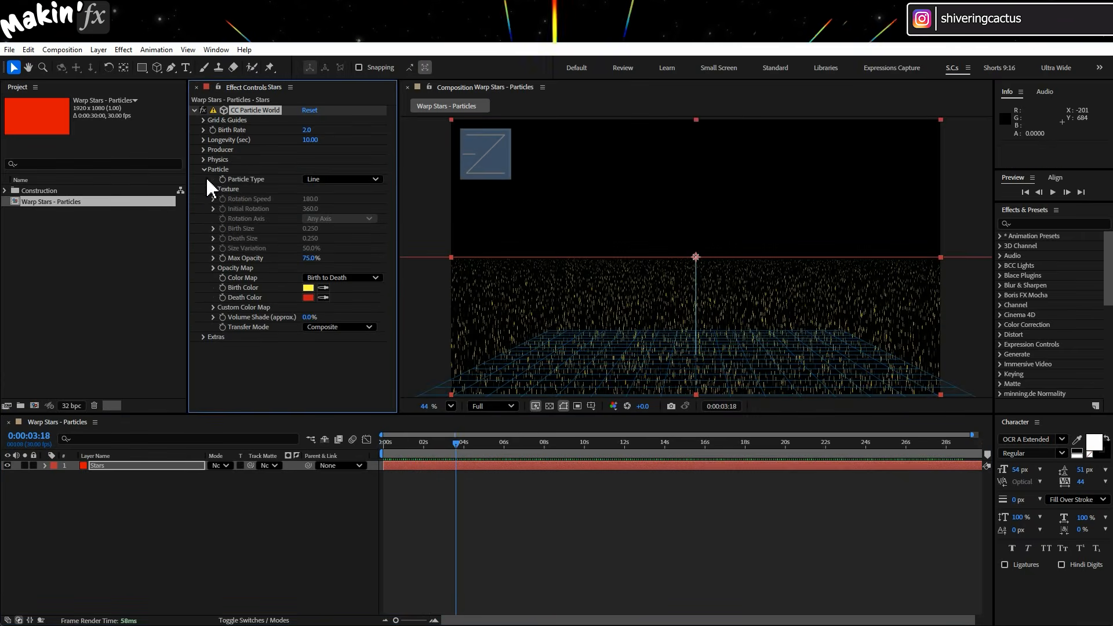
{"action": "left_click", "coordinate": [361, 178]}
{"action": "left_click", "coordinate": [380, 236]}
Set Birth Size and Death Size to 0.02, Size Variation to 0% and Max Opacity to 100%.
{"action": "left_click", "coordinate": [313, 229]}
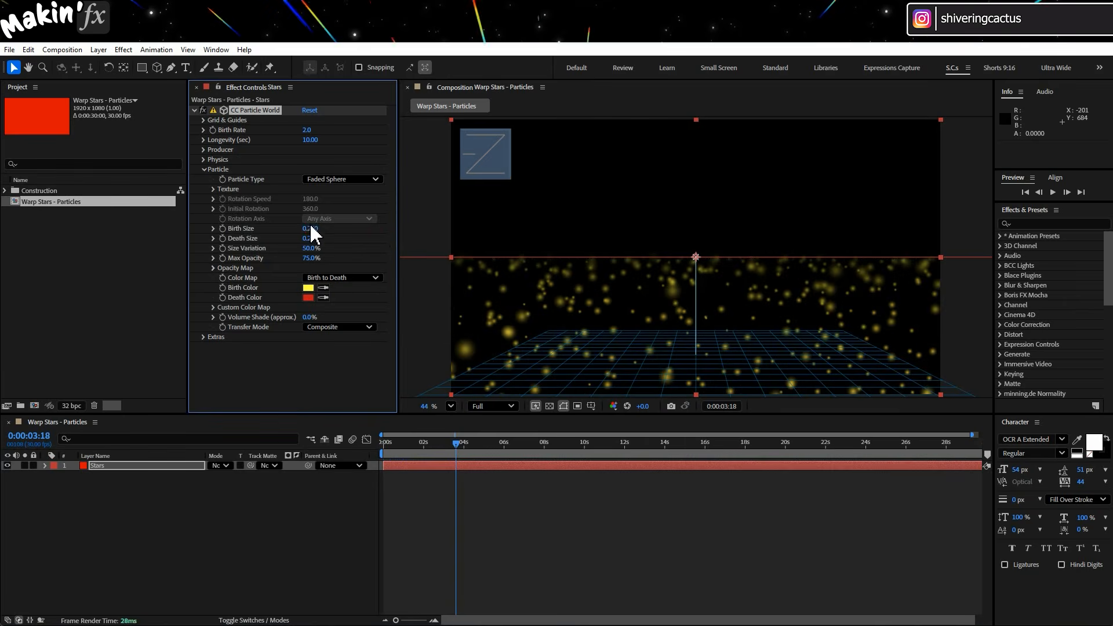
{"action": "type", "text": "0"}
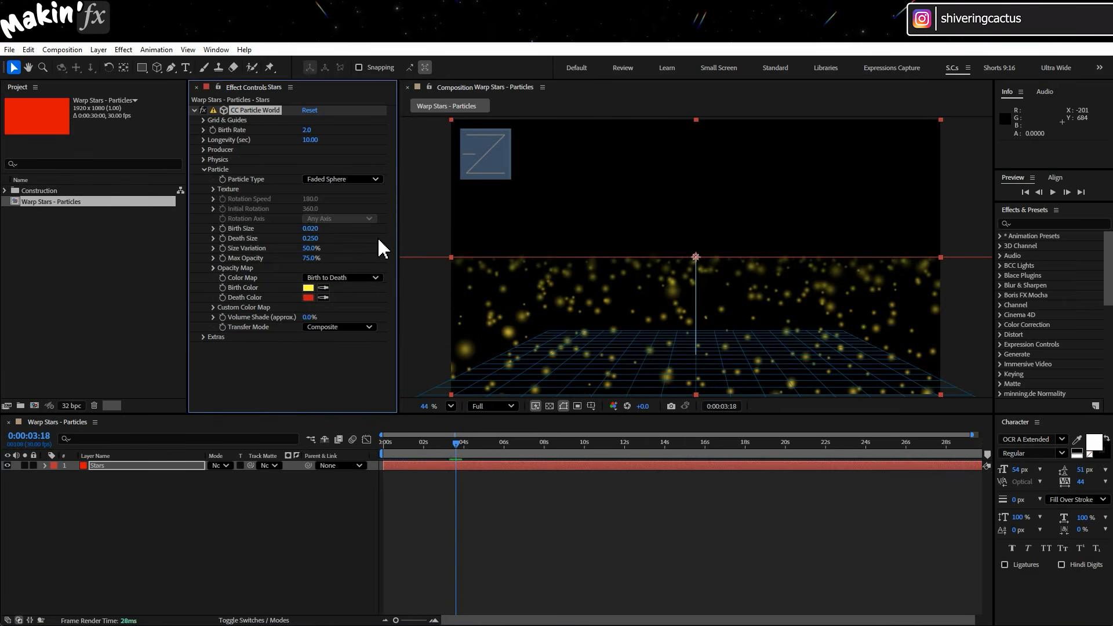
{"action": "left_click", "coordinate": [311, 238]}
{"action": "type", "text": "0."}
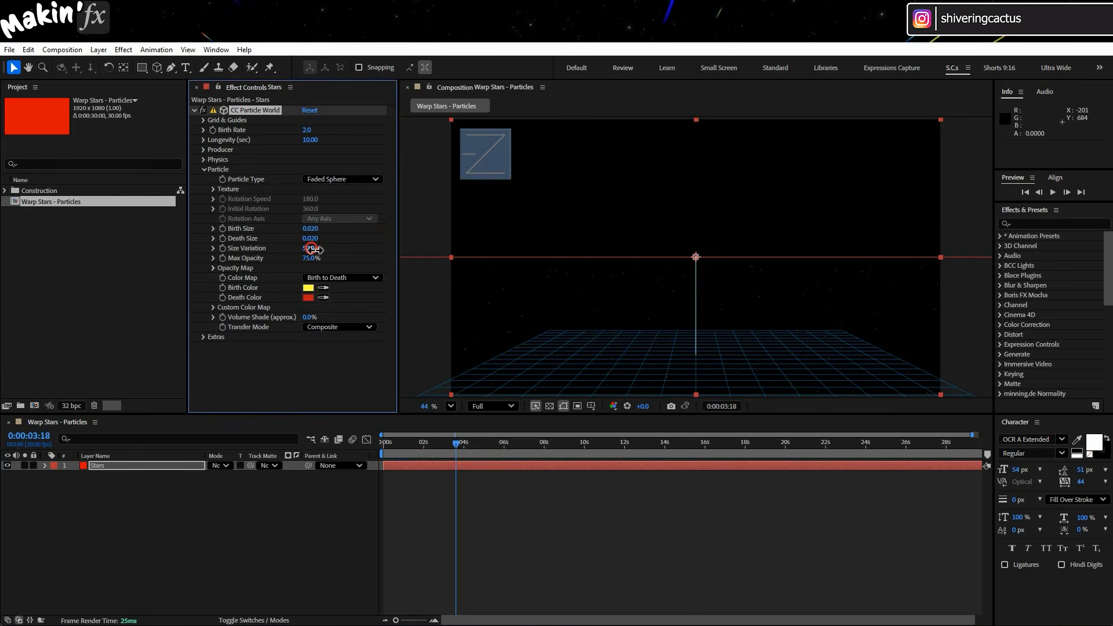
{"action": "left_click_drag", "start_coordinate": [311, 258], "coordinate": [318, 260]}
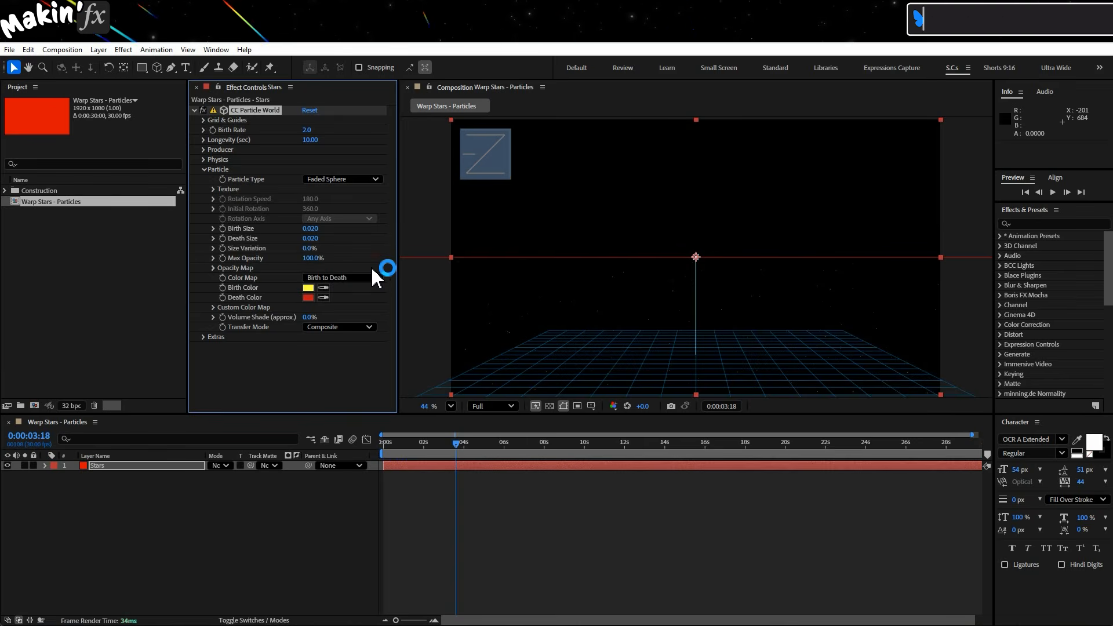
Set both the Birth Color and the Death Color of the particles to white.
{"action": "left_click", "coordinate": [308, 288]}
{"action": "left_click", "coordinate": [206, 222]}
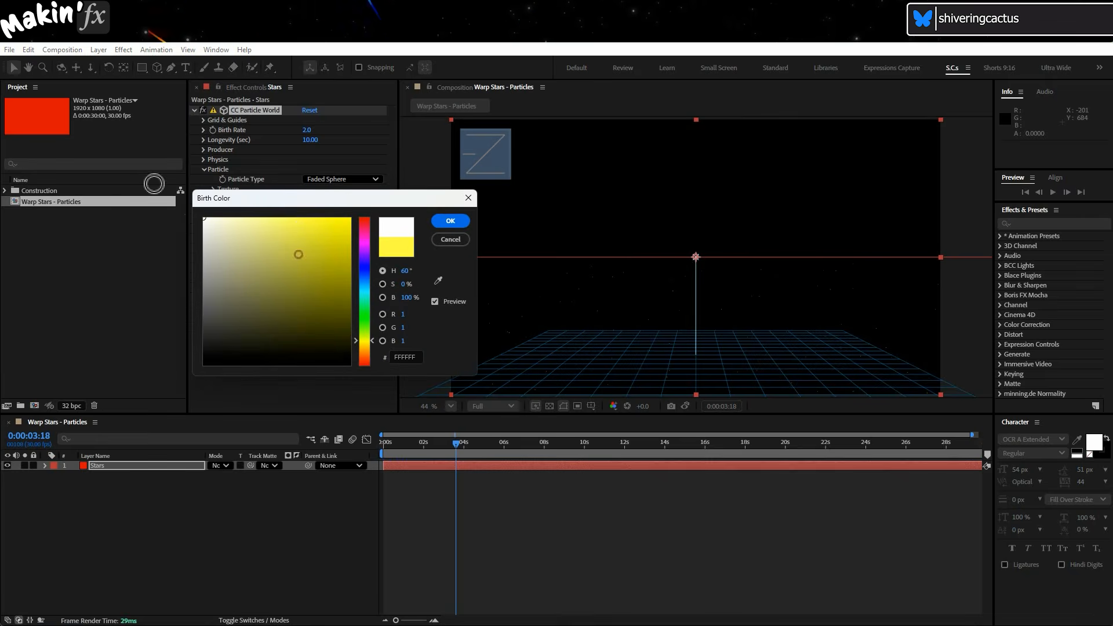
{"action": "left_click", "coordinate": [450, 218]}
{"action": "left_click", "coordinate": [308, 297]}
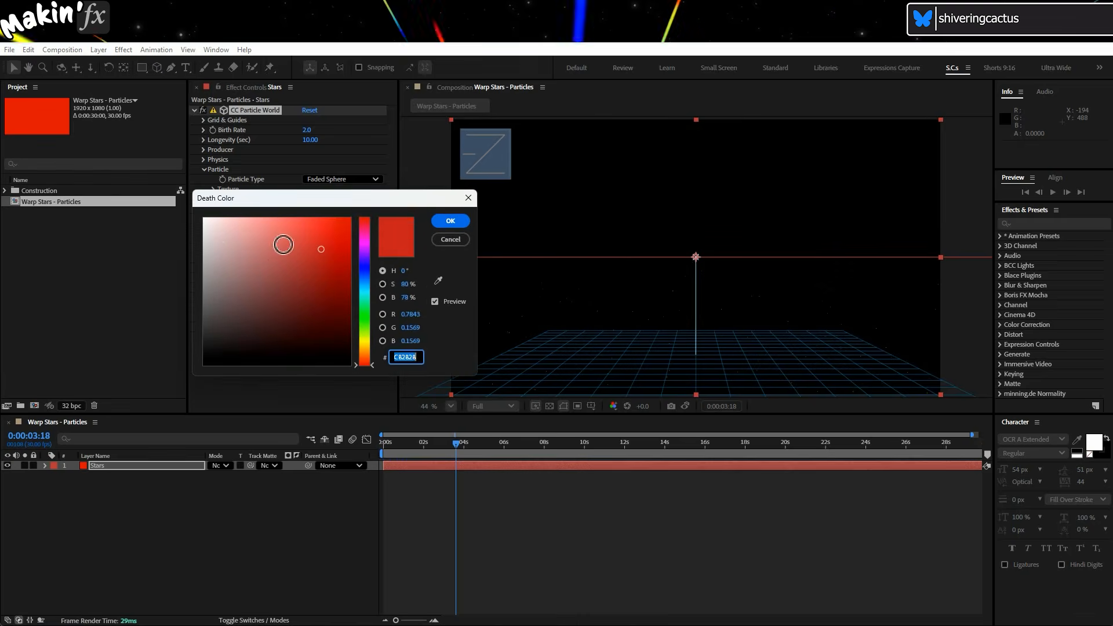
{"action": "left_click", "coordinate": [205, 220]}
{"action": "left_click", "coordinate": [452, 223]}
{"action": "left_click", "coordinate": [357, 383]}
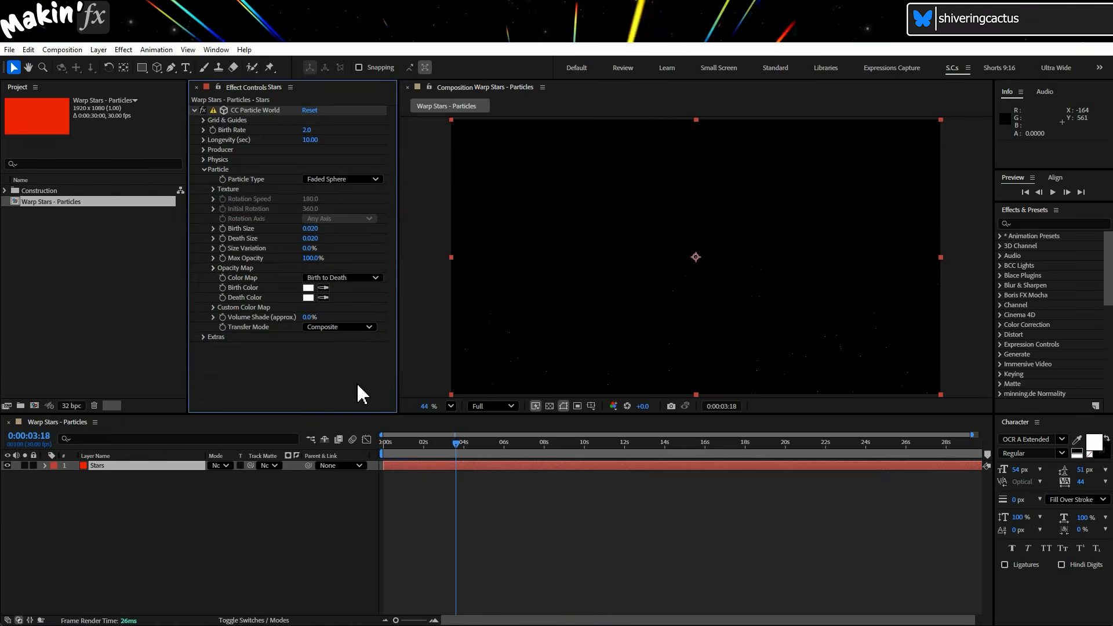
At the start of the timeline, add a new One-Node Camera using the 35mm preset.
{"action": "key", "text": "Home"}
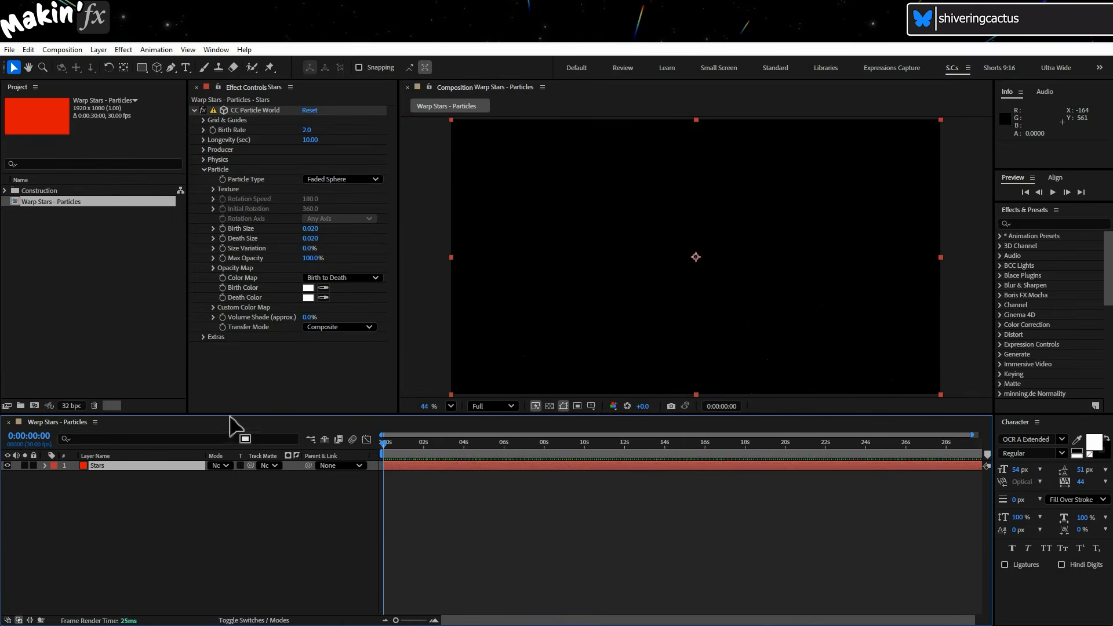
{"action": "left_click", "coordinate": [99, 50]}
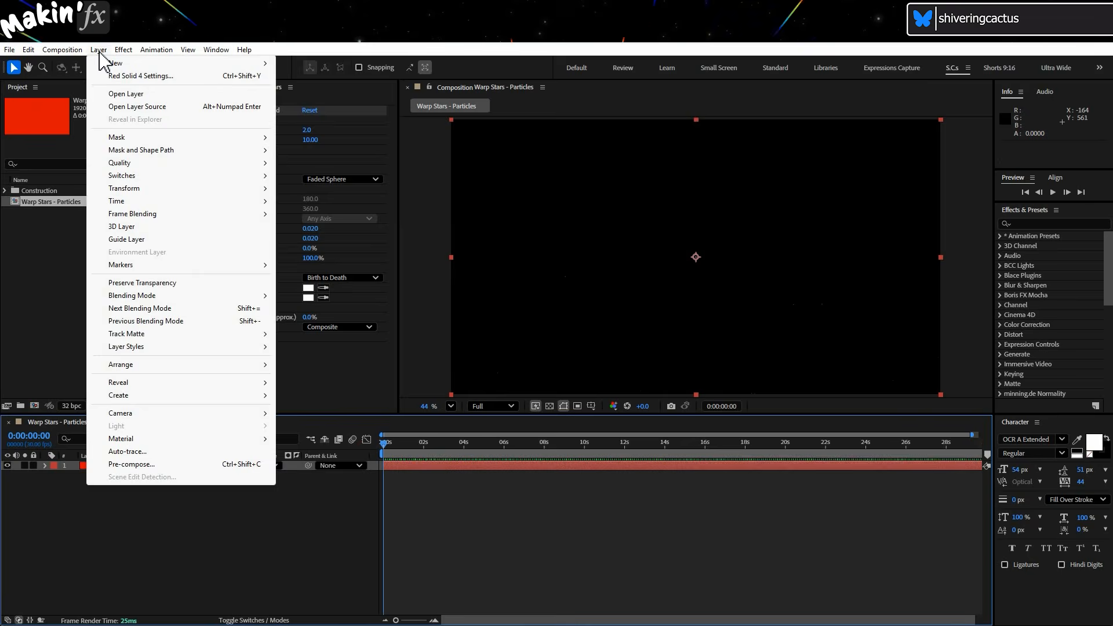
{"action": "mouse_move", "coordinate": [108, 63]}
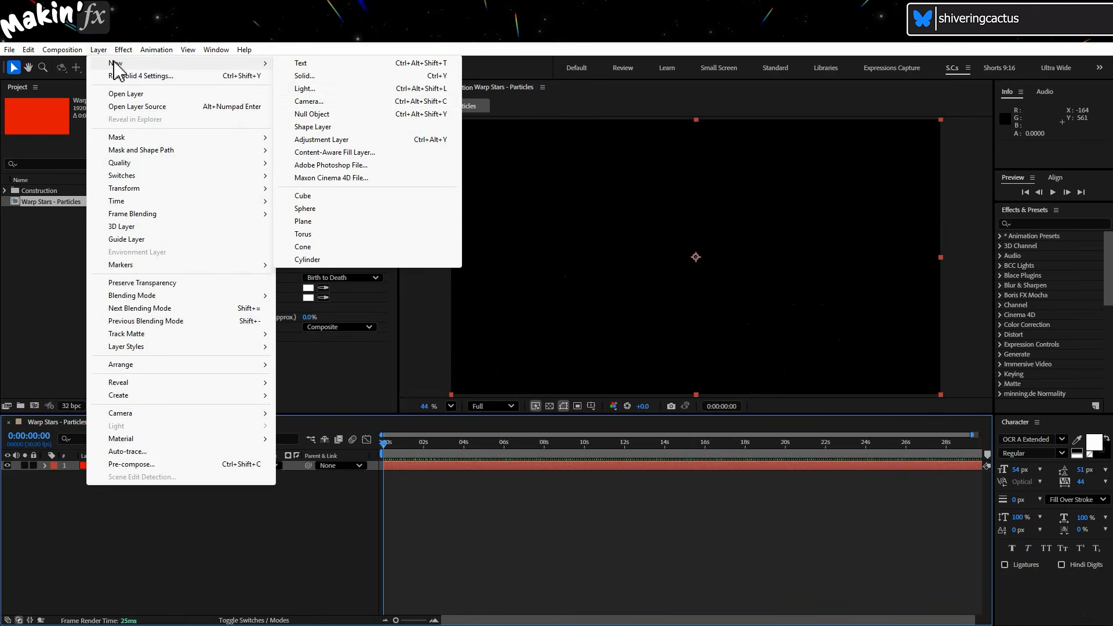
{"action": "left_click", "coordinate": [369, 101]}
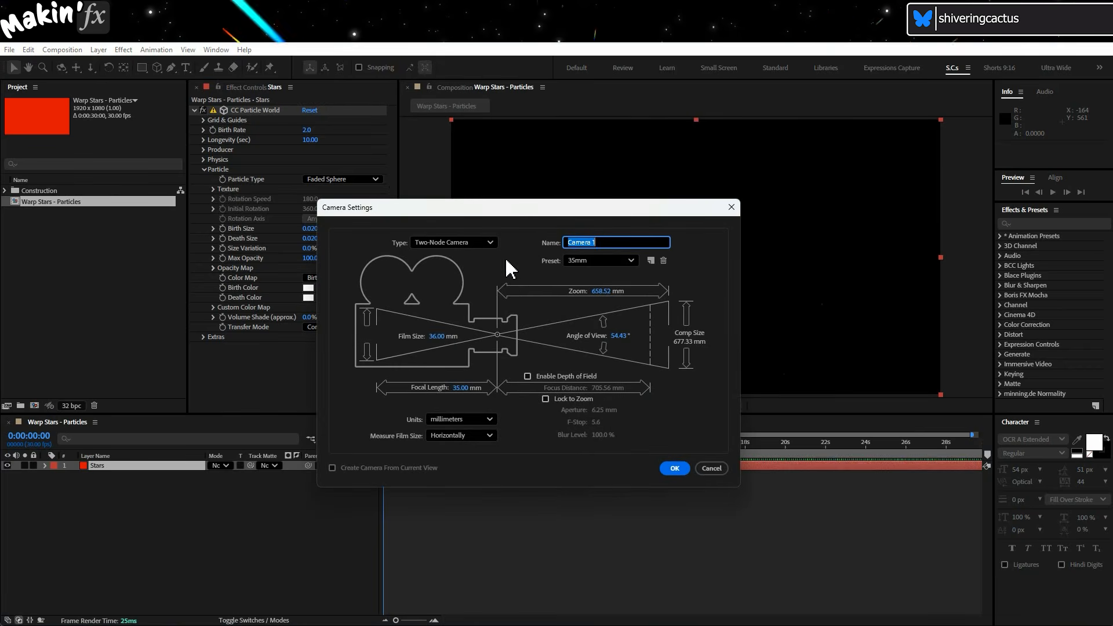
{"action": "left_click", "coordinate": [486, 244]}
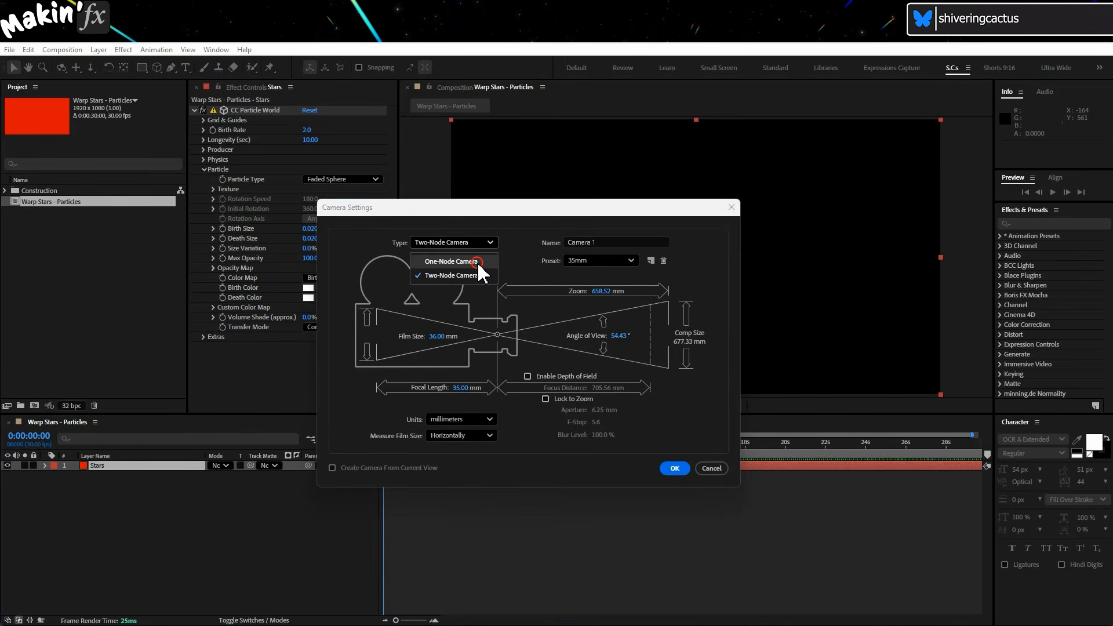
{"action": "left_click", "coordinate": [478, 262]}
{"action": "left_click", "coordinate": [603, 261]}
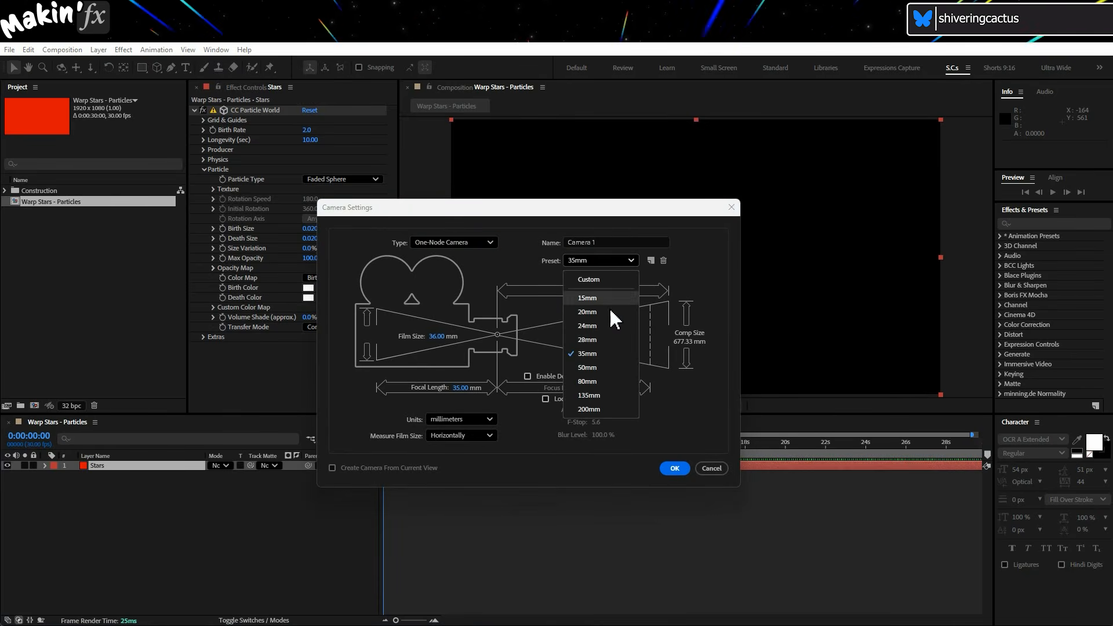
{"action": "left_click", "coordinate": [625, 353]}
{"action": "left_click", "coordinate": [672, 467]}
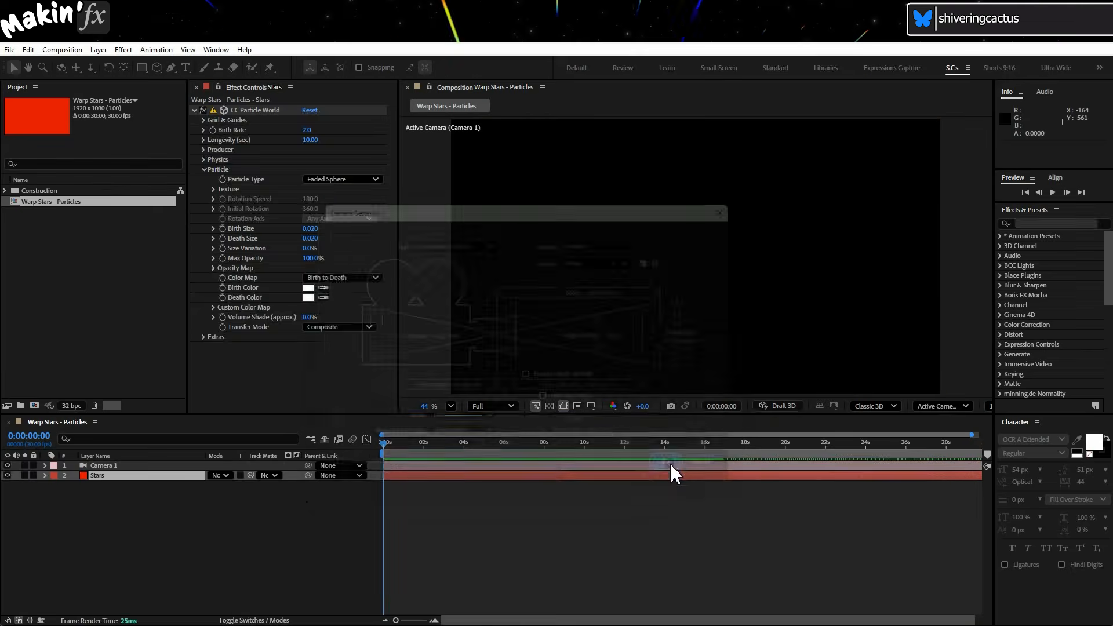
Expand the camera's Transform properties and switch the viewer to the Left view.
{"action": "left_click", "coordinate": [46, 465]}
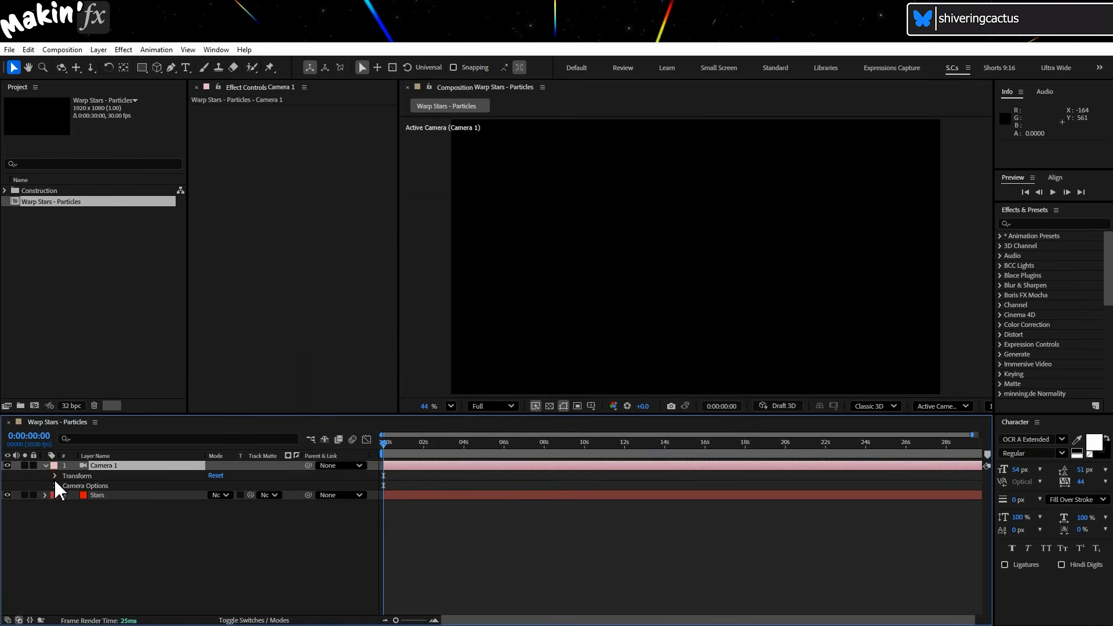
{"action": "left_click", "coordinate": [54, 476]}
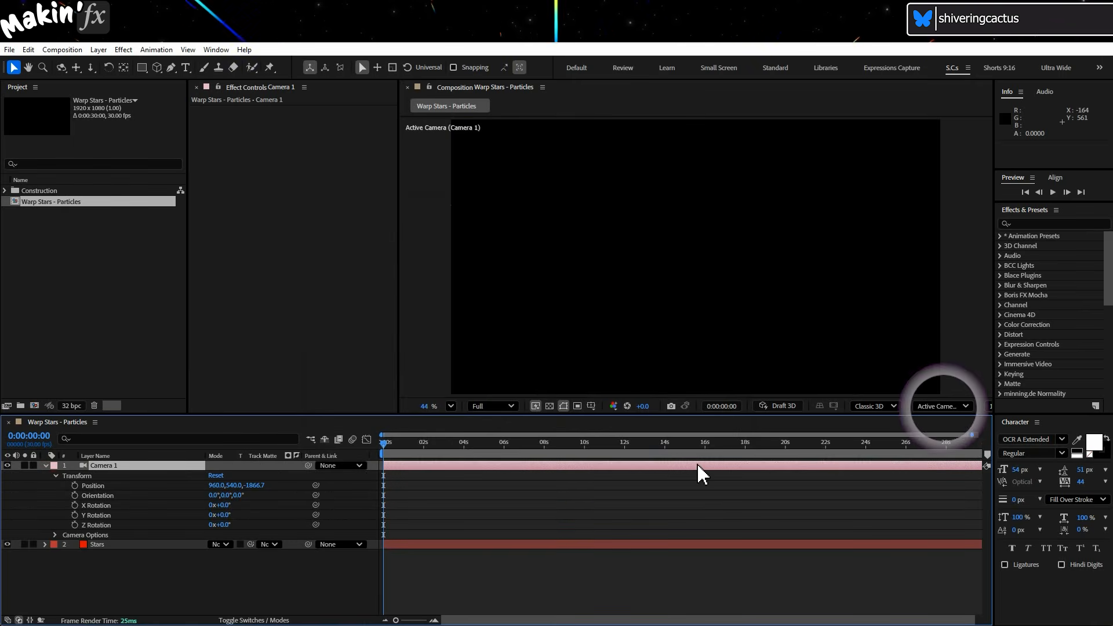
{"action": "left_click", "coordinate": [942, 406]}
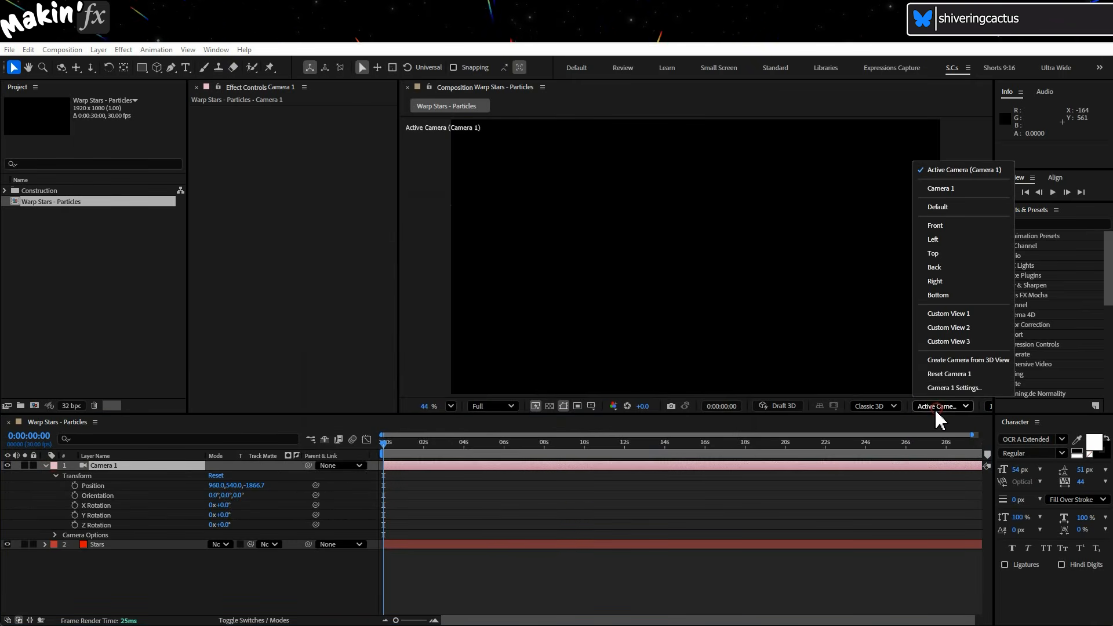
{"action": "left_click", "coordinate": [956, 238]}
{"action": "scroll", "coordinate": [790, 306], "scroll_direction": "down", "scroll_amount": 3}
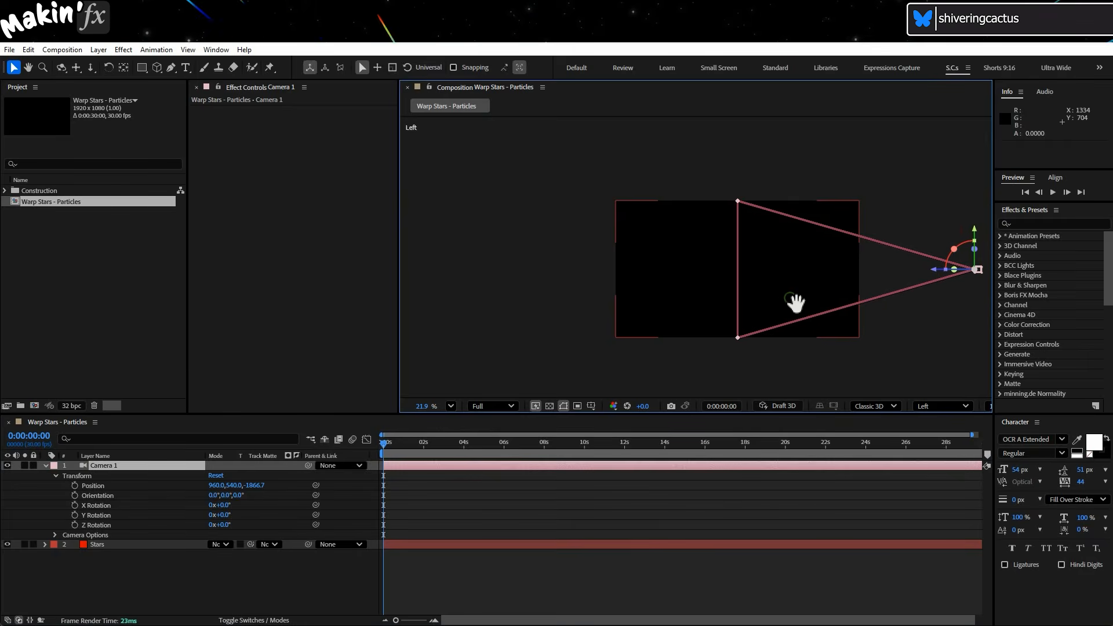
Set the camera's Position to 960, 2000, 0.
{"action": "left_click_drag", "start_coordinate": [796, 303], "coordinate": [739, 252]}
{"action": "left_click", "coordinate": [253, 485]}
{"action": "type", "text": "0"}
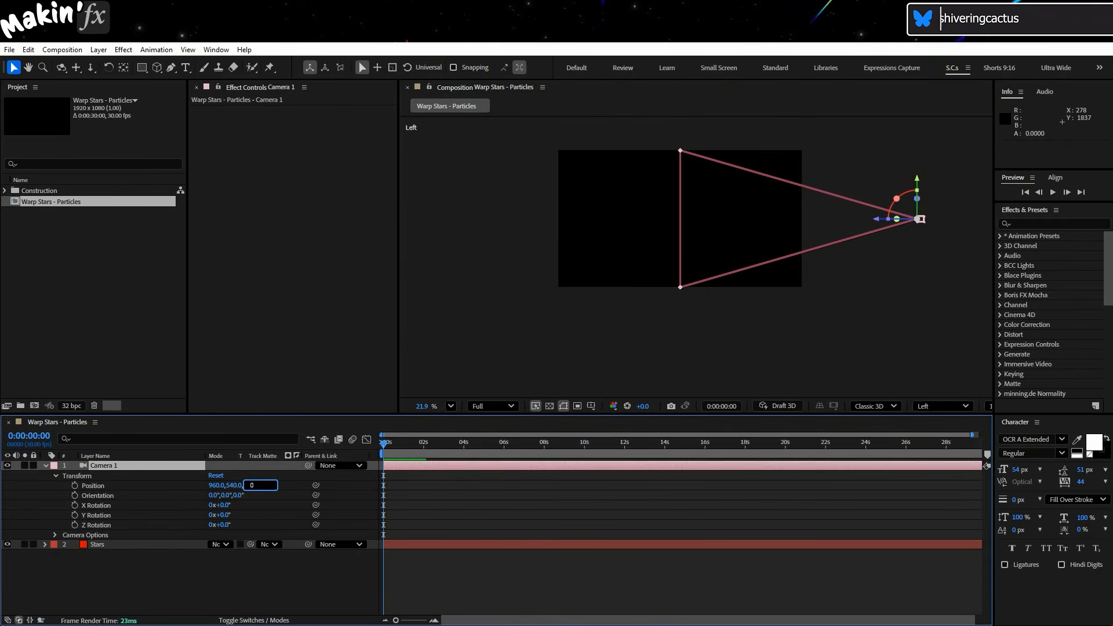
{"action": "key", "text": "Return"}
{"action": "left_click", "coordinate": [235, 486]}
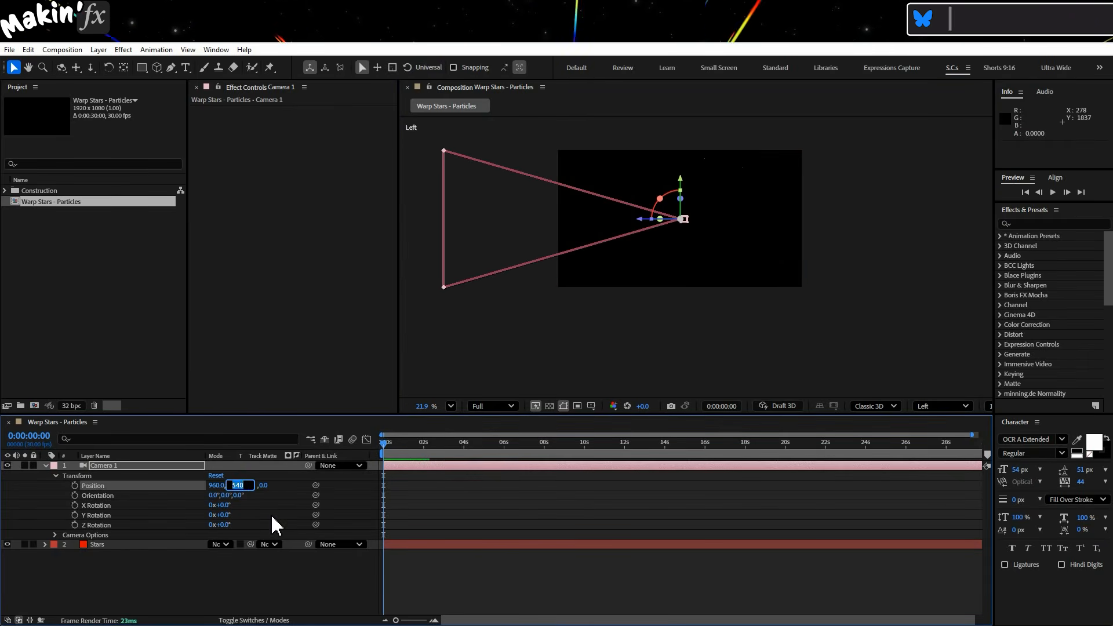
{"action": "type", "text": "2000"}
{"action": "key", "text": "Return"}
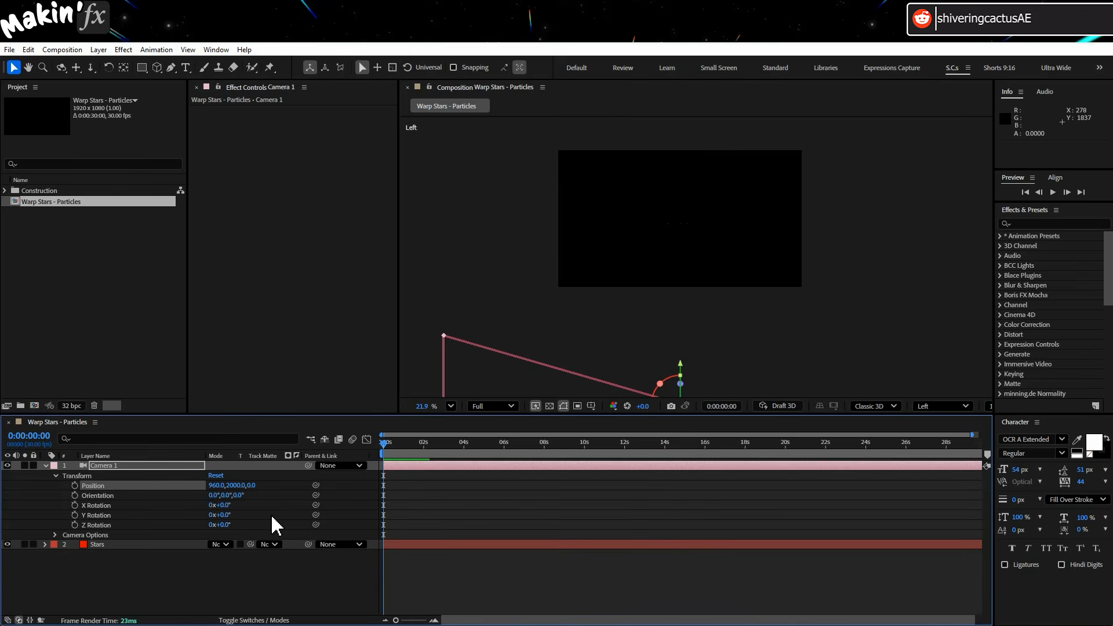
Rotate the camera 90° on X Rotation and switch the viewer to the Active Camera view.
{"action": "left_click", "coordinate": [227, 505]}
{"action": "type", "text": "90"}
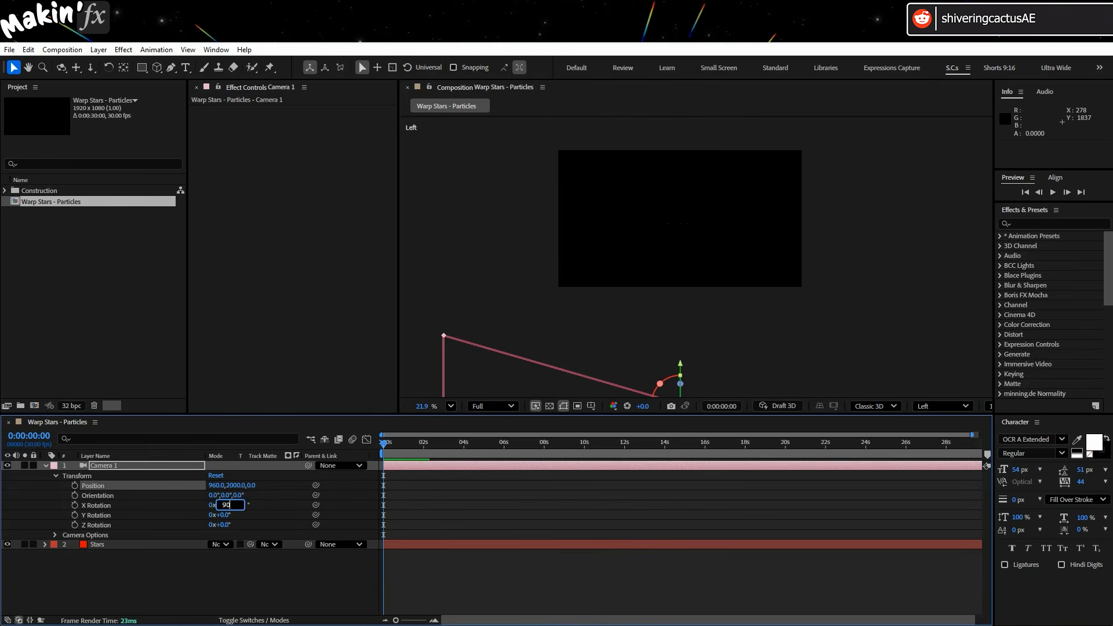
{"action": "key", "text": "Return"}
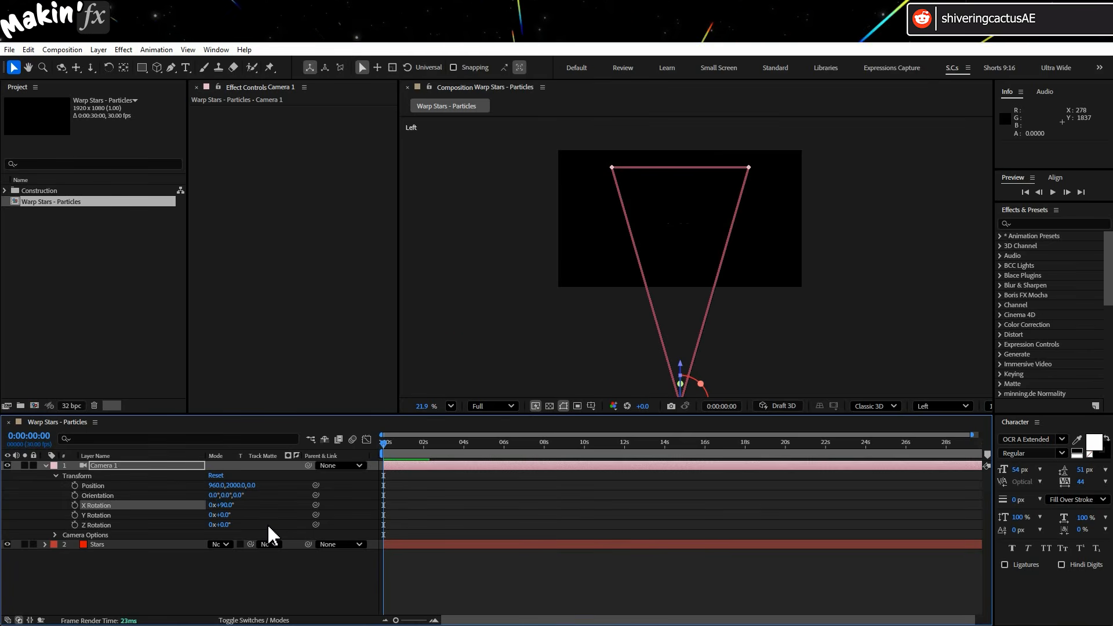
{"action": "left_click", "coordinate": [942, 406]}
{"action": "left_click", "coordinate": [983, 170]}
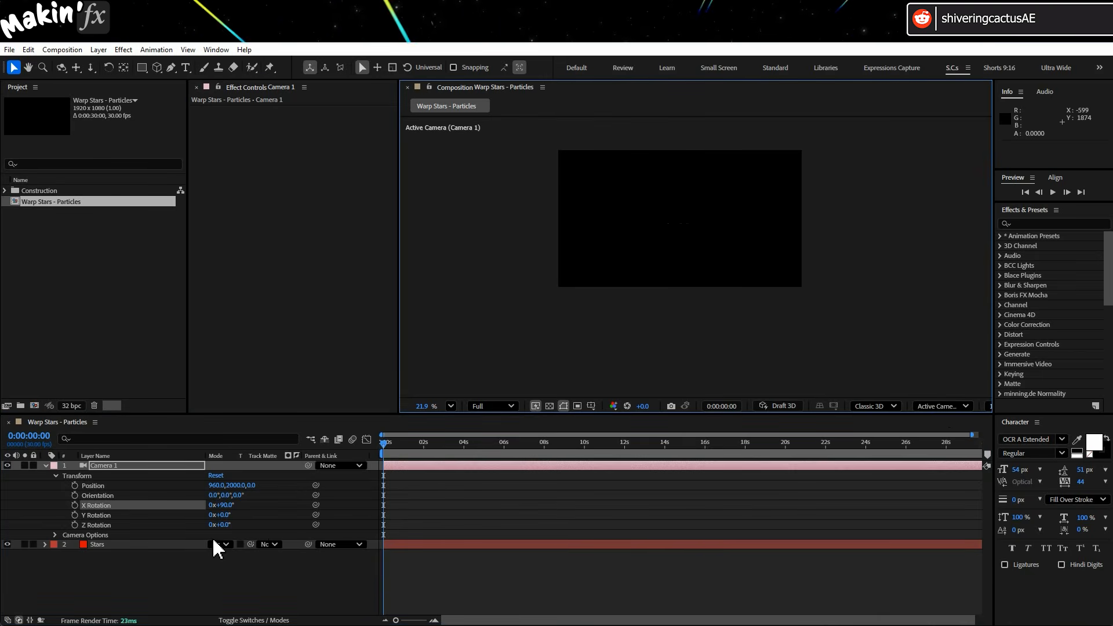
Set the viewer magnification to 44% and play a preview of the stars.
{"action": "left_click", "coordinate": [452, 404]}
{"action": "left_click", "coordinate": [503, 195]}
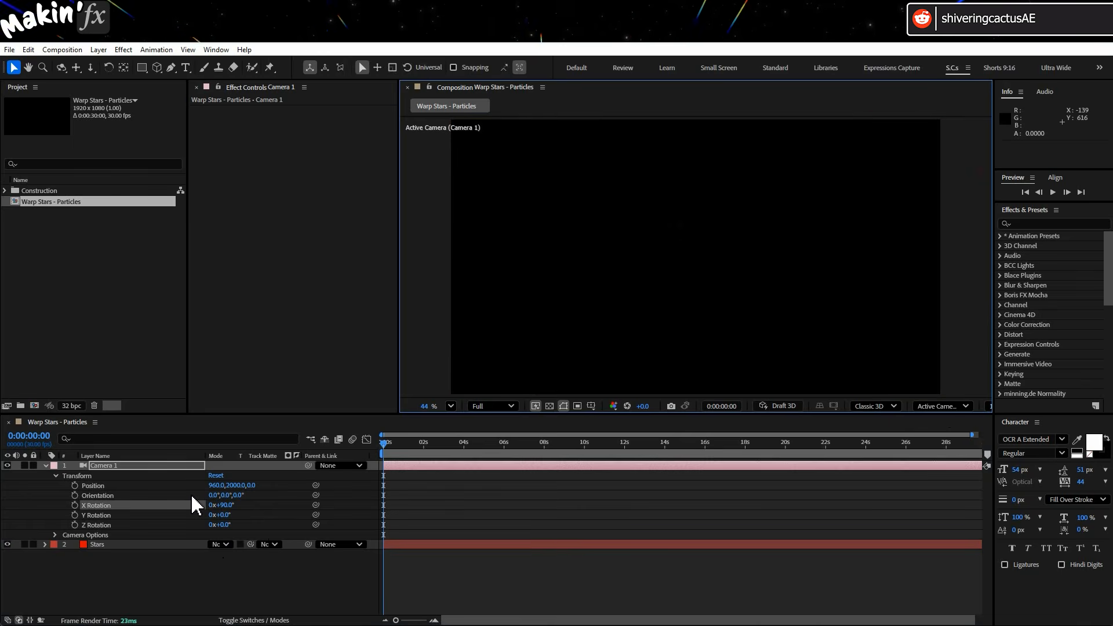
{"action": "key", "text": "space"}
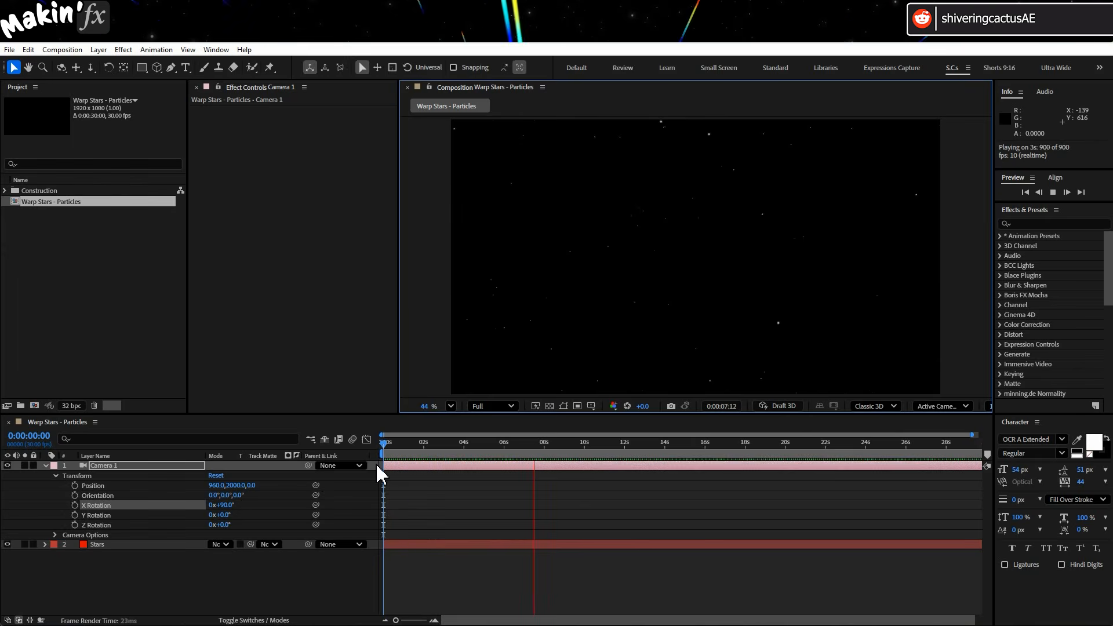
{"action": "left_click", "coordinate": [404, 443]}
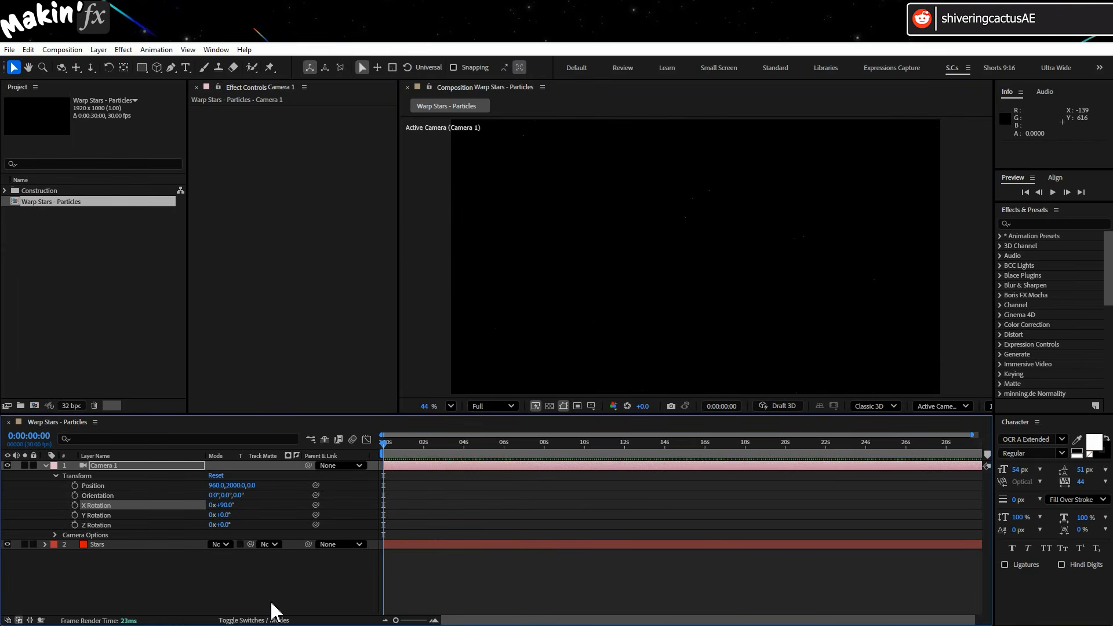
Enable motion blur on the Stars layer and preview the result.
{"action": "left_click", "coordinate": [253, 620]}
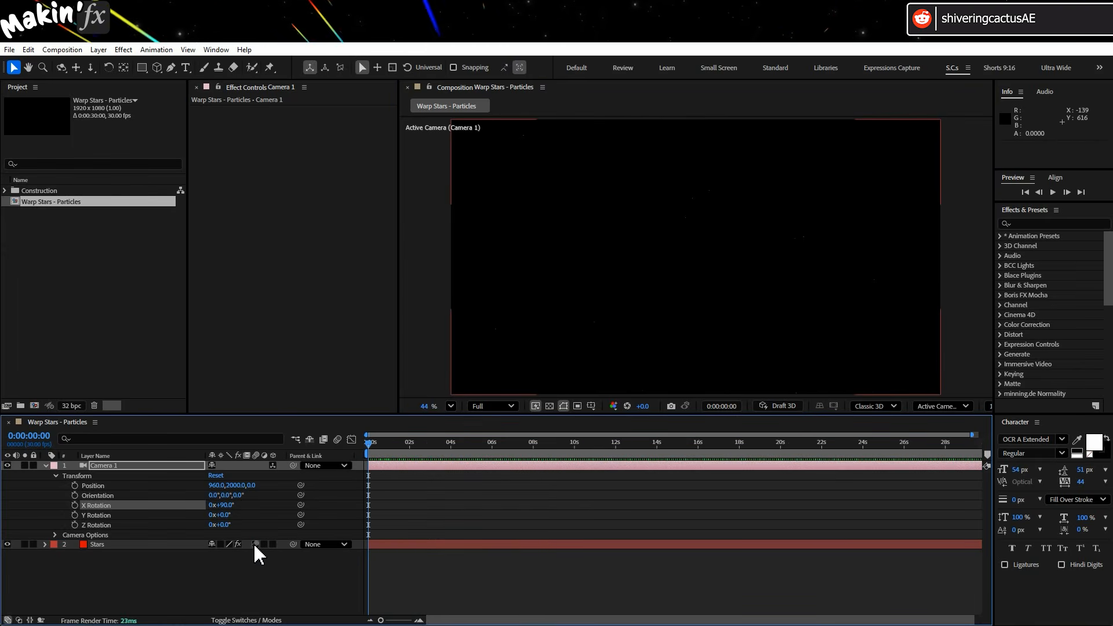
{"action": "left_click", "coordinate": [256, 544]}
{"action": "key", "text": "space"}
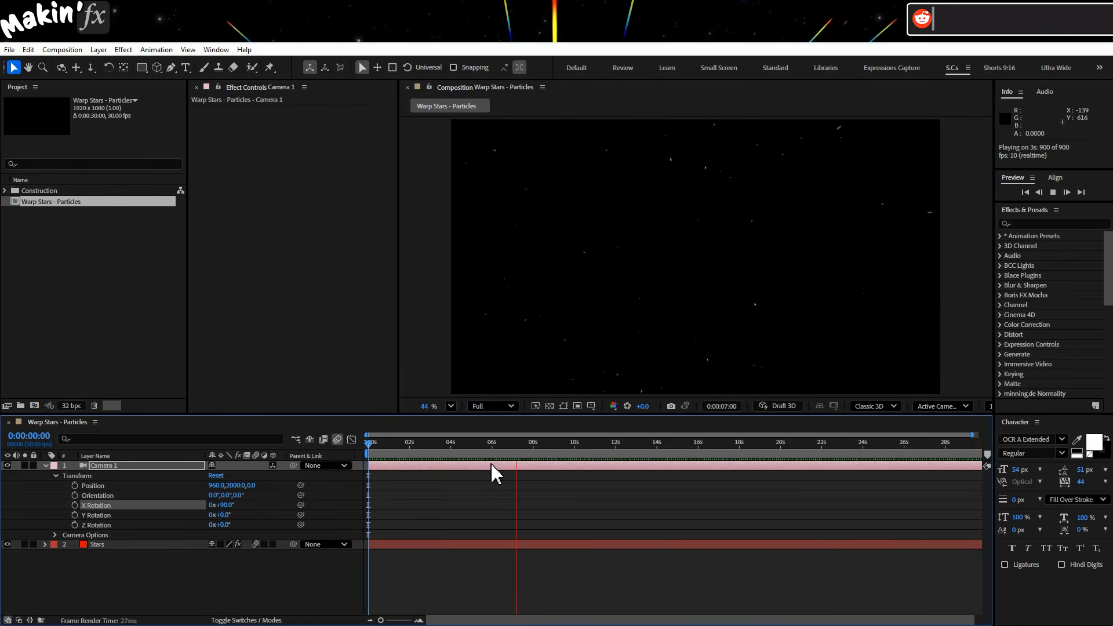
{"action": "key", "text": "space"}
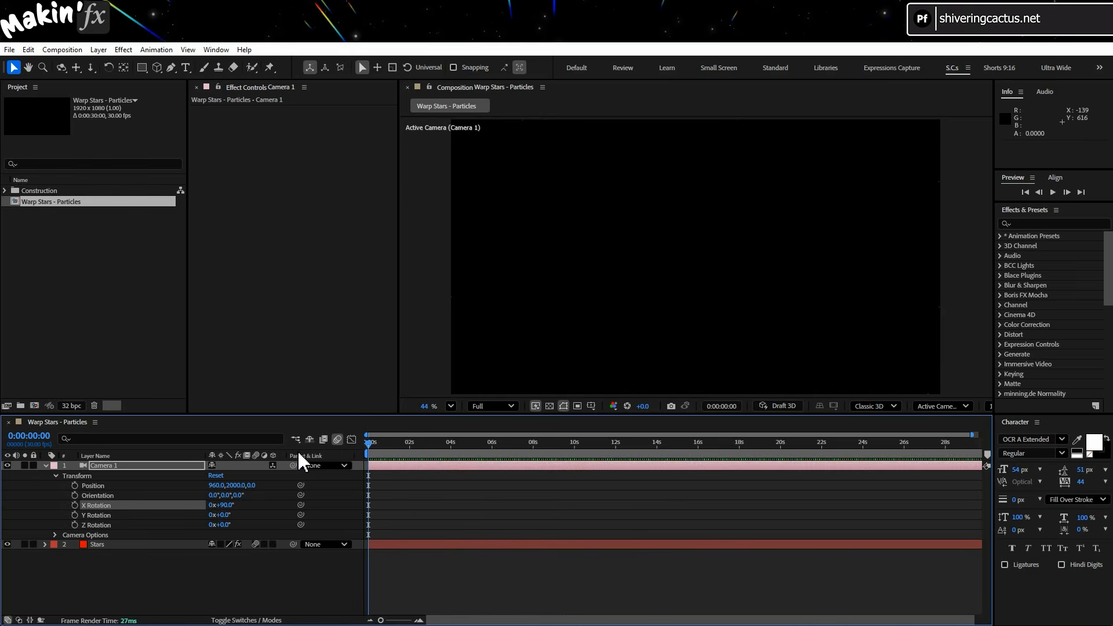
In the composition's advanced settings, set Shutter Angle to 360° and Samples Per Frame to 64, then preview.
{"action": "left_click", "coordinate": [68, 50]}
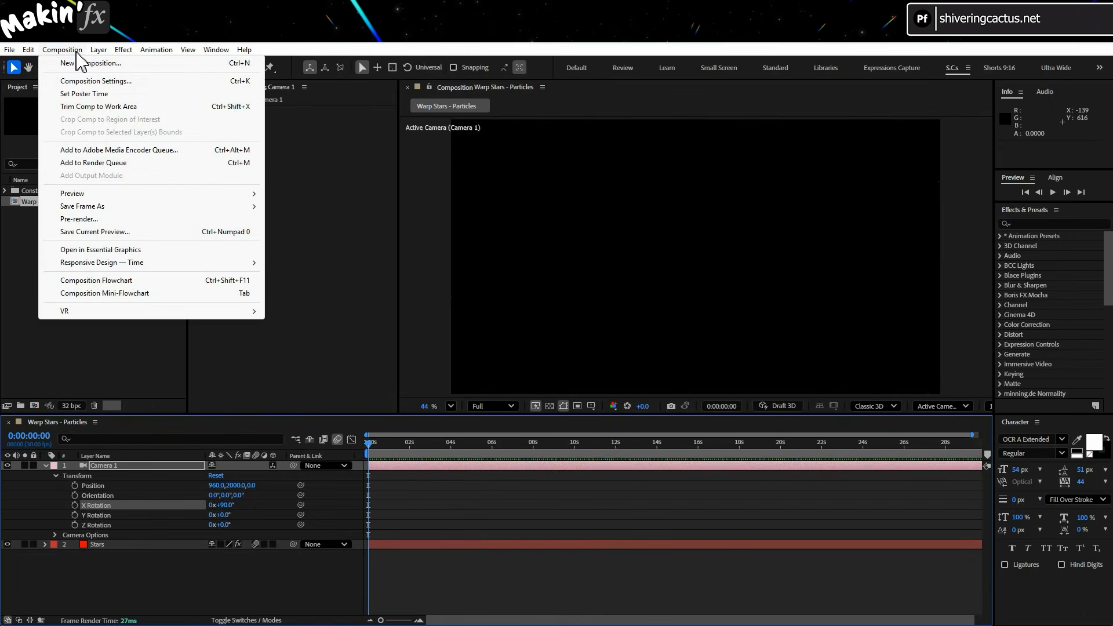
{"action": "left_click", "coordinate": [165, 81]}
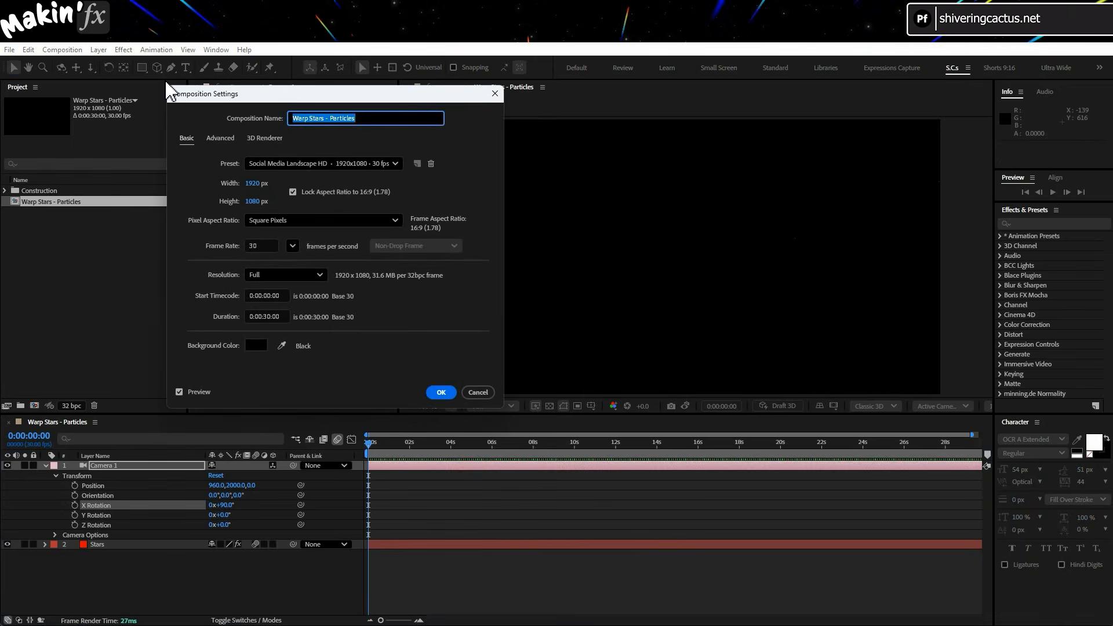
{"action": "left_click", "coordinate": [223, 138]}
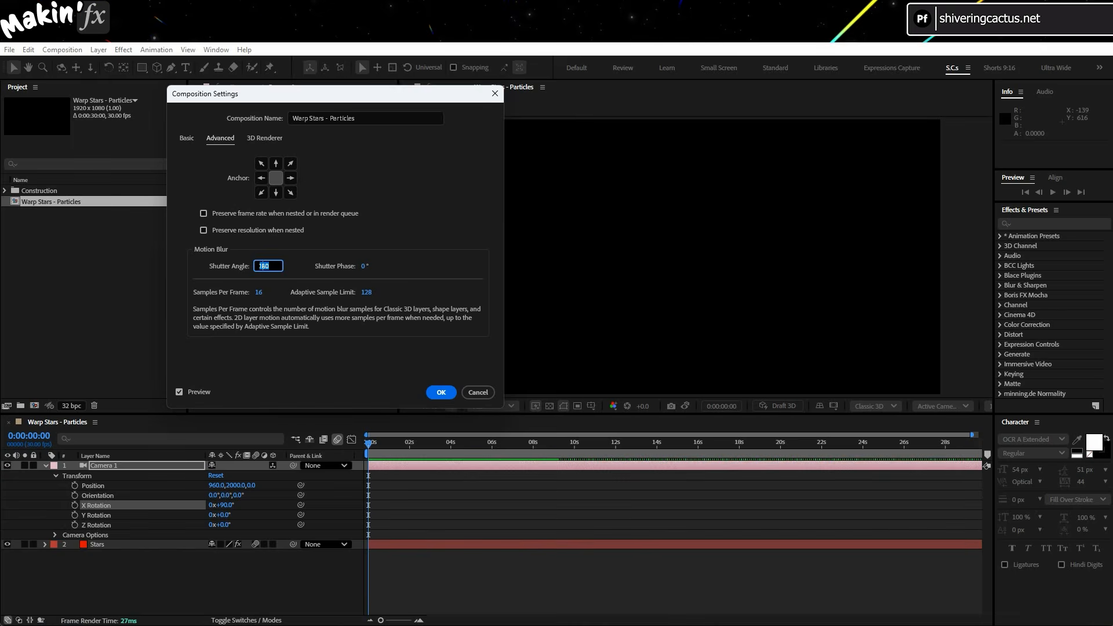
{"action": "left_click", "coordinate": [324, 345]}
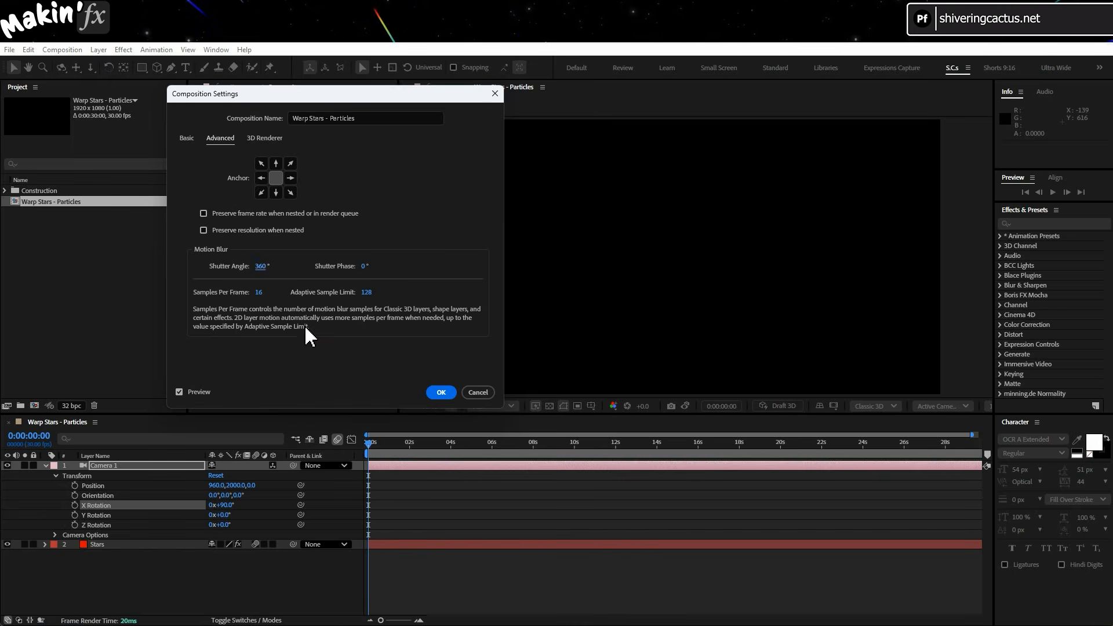
{"action": "type", "text": "64"}
{"action": "left_click", "coordinate": [342, 362]}
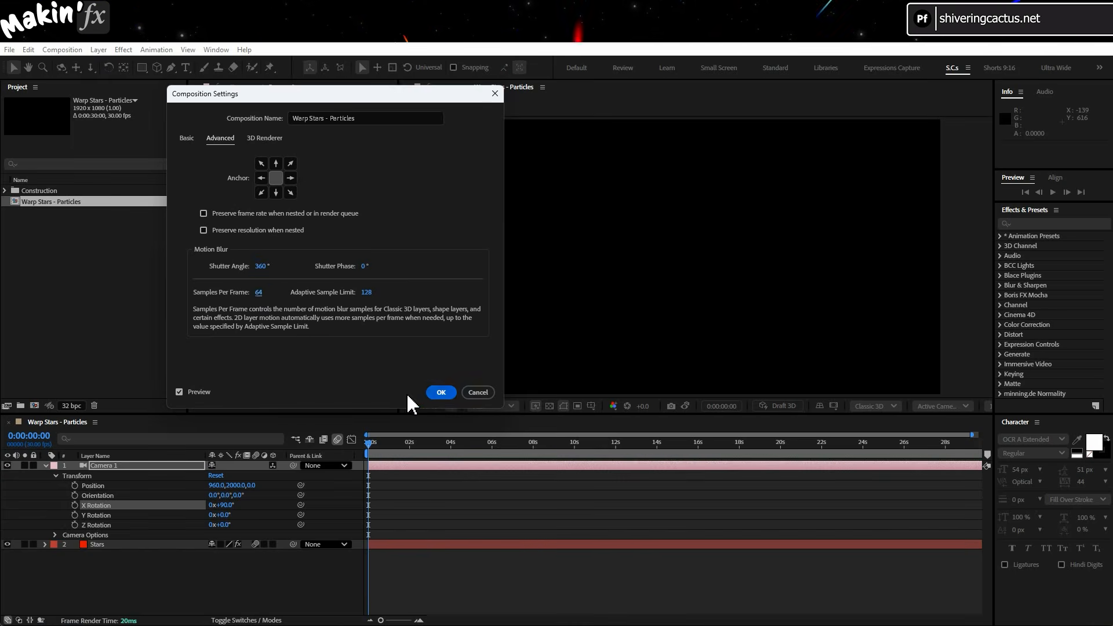
{"action": "left_click", "coordinate": [439, 393]}
{"action": "key", "text": "space"}
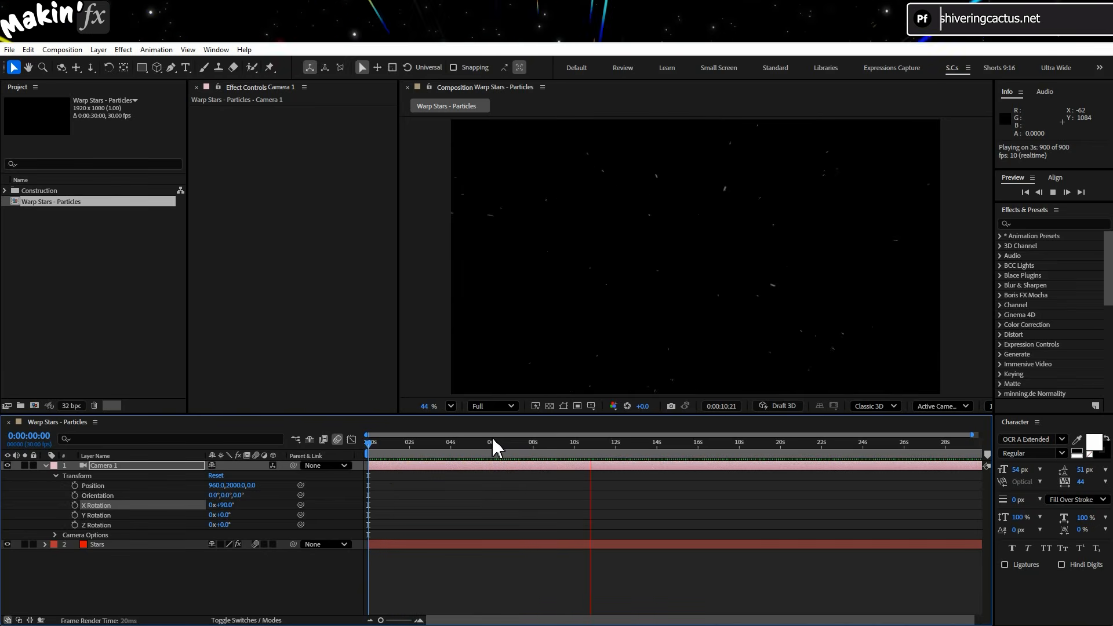
{"action": "left_click_drag", "start_coordinate": [491, 443], "coordinate": [344, 450]}
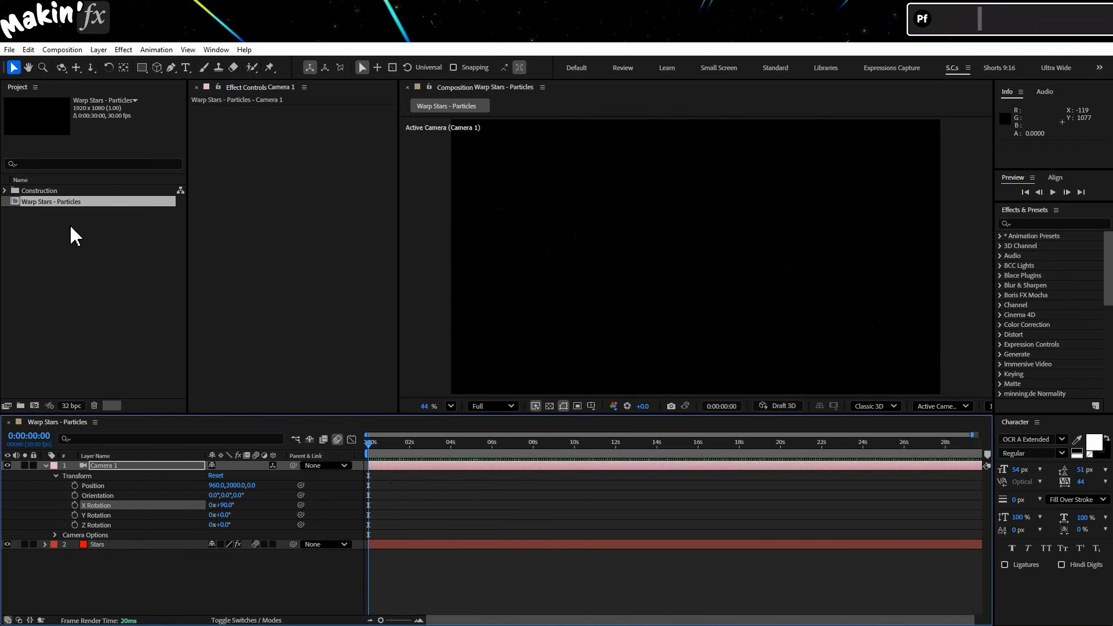
Nest the particles composition into a new composition named "Warp Stars - Echo".
{"action": "left_click_drag", "start_coordinate": [49, 201], "coordinate": [34, 405]}
{"action": "left_click", "coordinate": [59, 51]}
{"action": "left_click", "coordinate": [87, 82]}
{"action": "left_click_drag", "start_coordinate": [330, 118], "coordinate": [444, 125]}
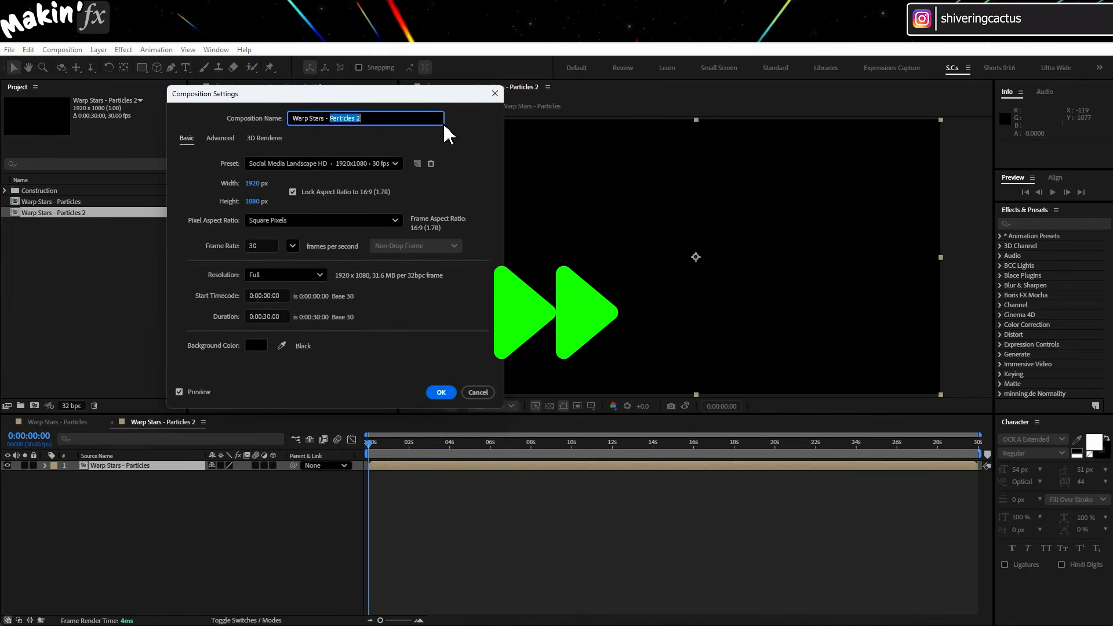
{"action": "type", "text": "Echo"}
{"action": "left_click", "coordinate": [441, 392]}
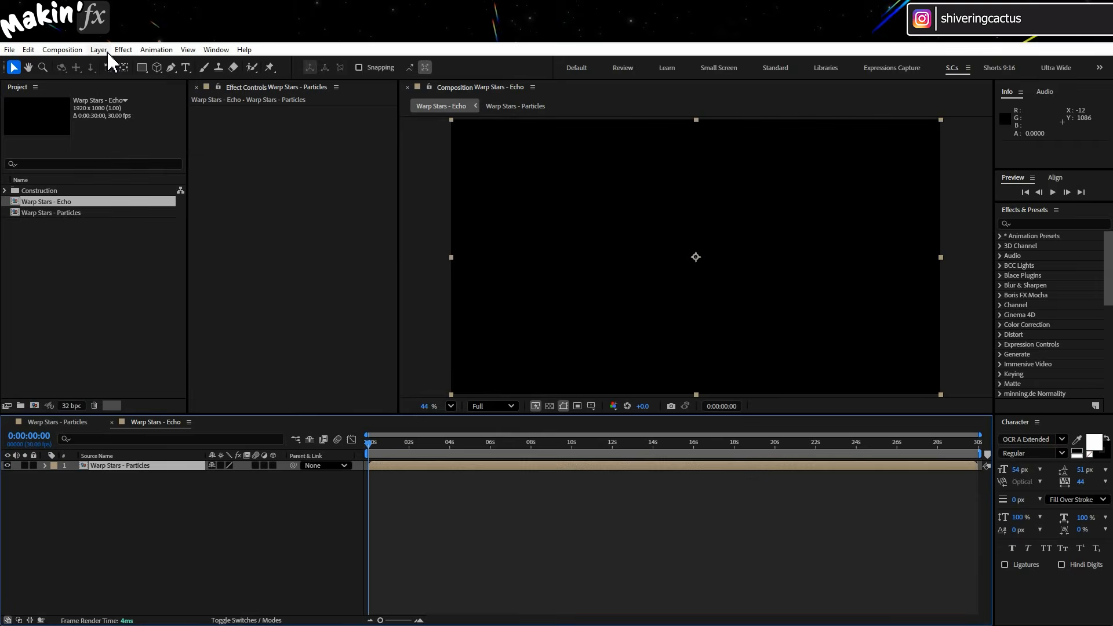
Apply a Fill effect to the nested layer and move the time indicator to about 3 seconds.
{"action": "left_click", "coordinate": [122, 51]}
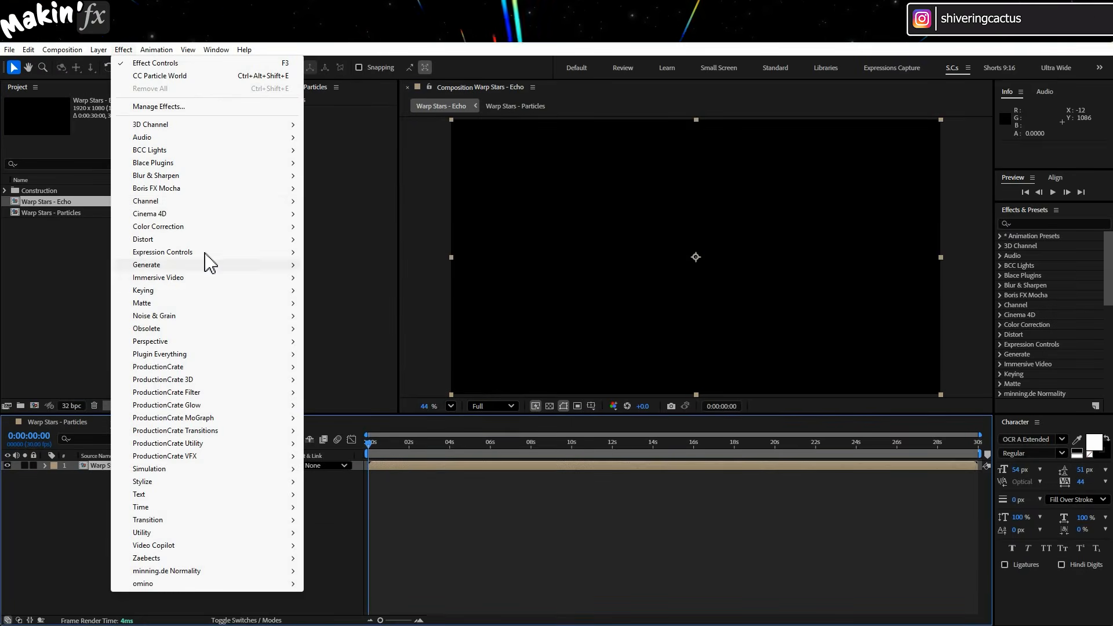
{"action": "mouse_move", "coordinate": [206, 265]}
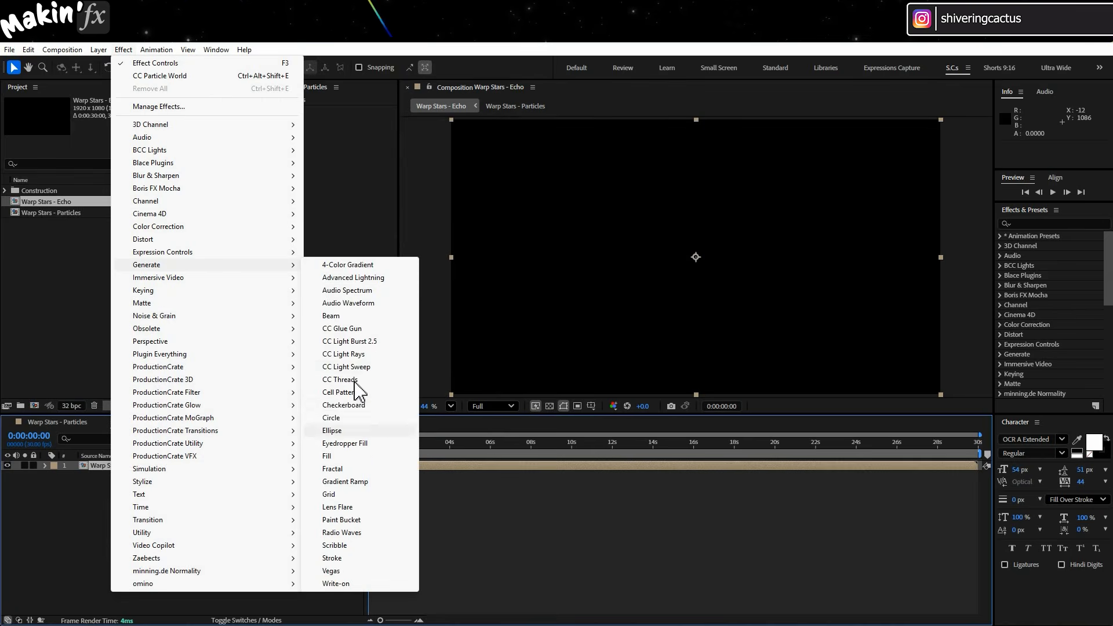
{"action": "left_click", "coordinate": [350, 456]}
{"action": "left_click_drag", "start_coordinate": [381, 443], "coordinate": [435, 444]}
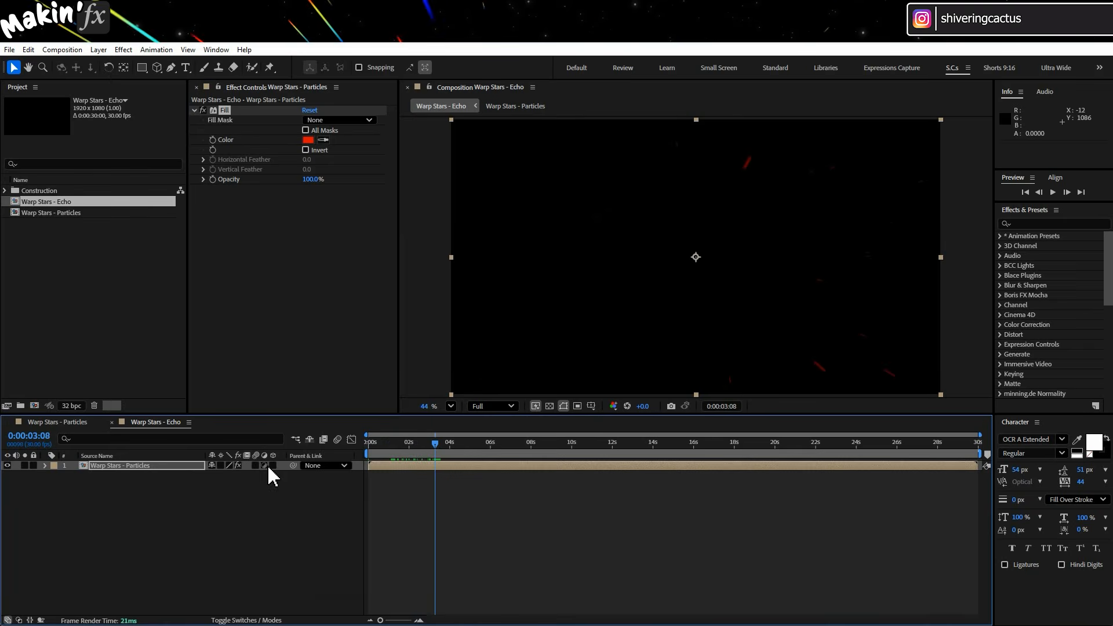
Rename the nested layer "Red Stars".
{"action": "key", "text": "Return"}
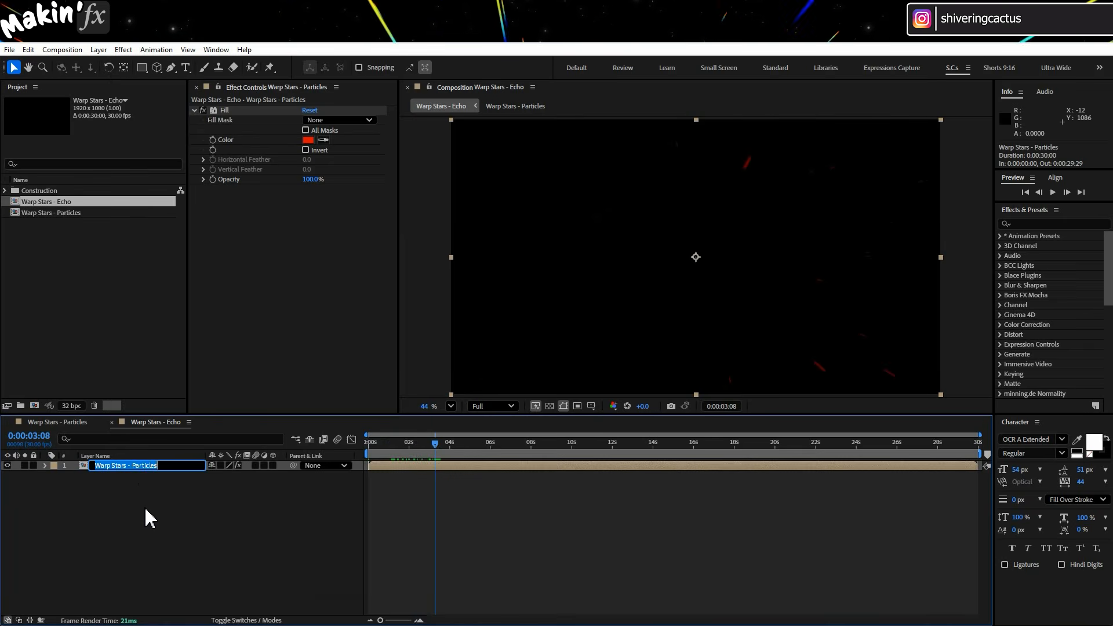
{"action": "type", "text": "Re"}
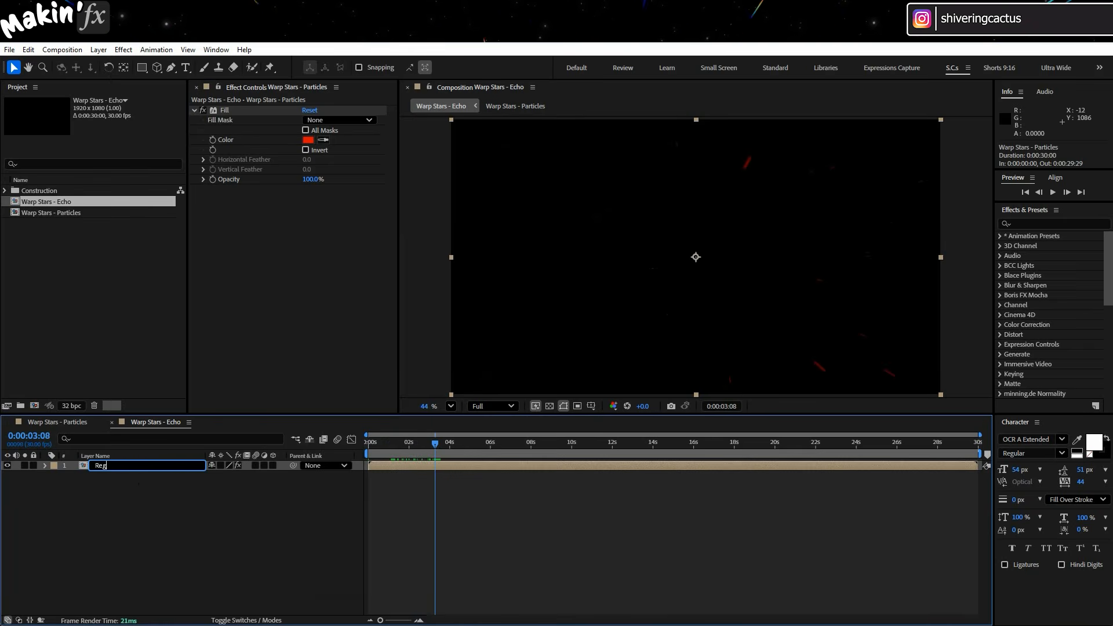
{"action": "type", "text": "d Stars"}
{"action": "key", "text": "Return"}
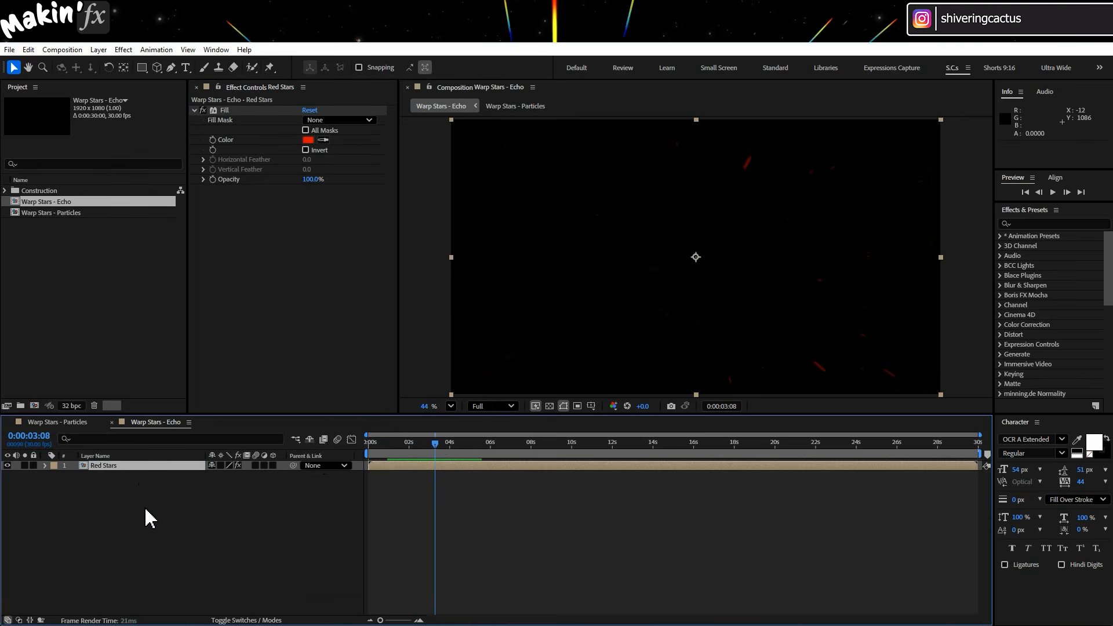
Apply the Echo time effect to the layer and set Echo Time to 0.006 seconds.
{"action": "left_click", "coordinate": [123, 49]}
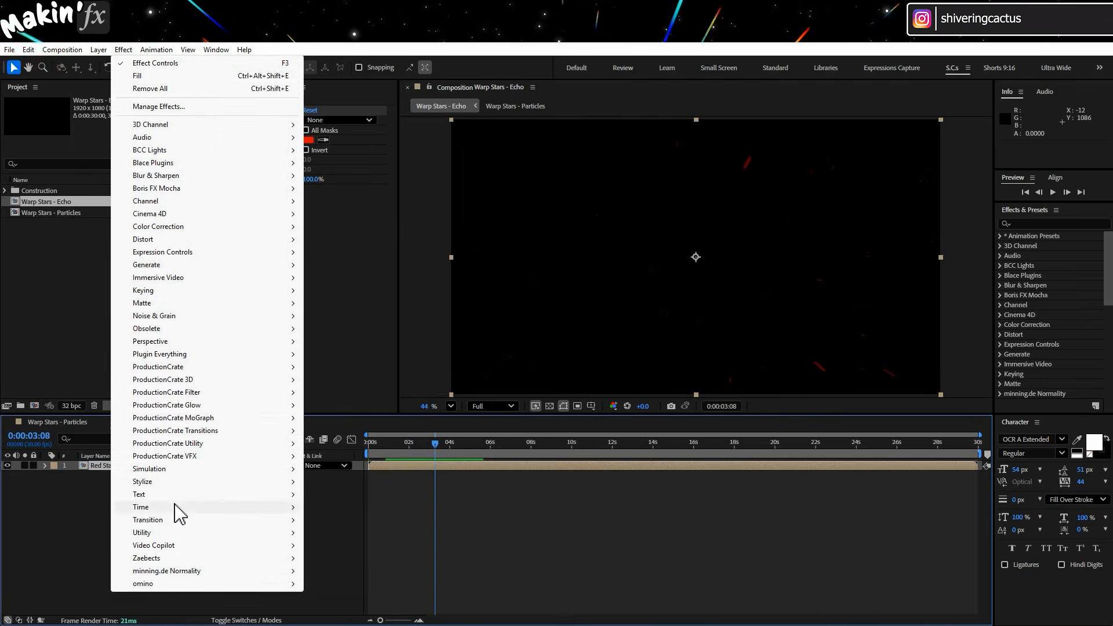
{"action": "mouse_move", "coordinate": [176, 506]}
{"action": "left_click", "coordinate": [384, 533]}
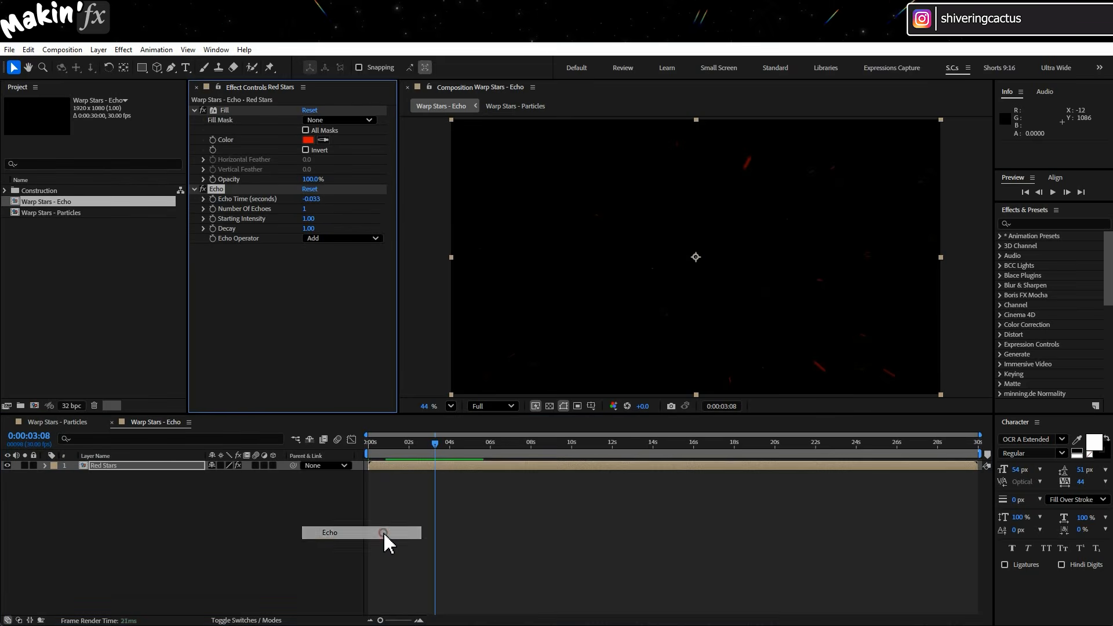
{"action": "left_click", "coordinate": [313, 198]}
{"action": "key", "text": "F4"}
{"action": "type", "text": "0"}
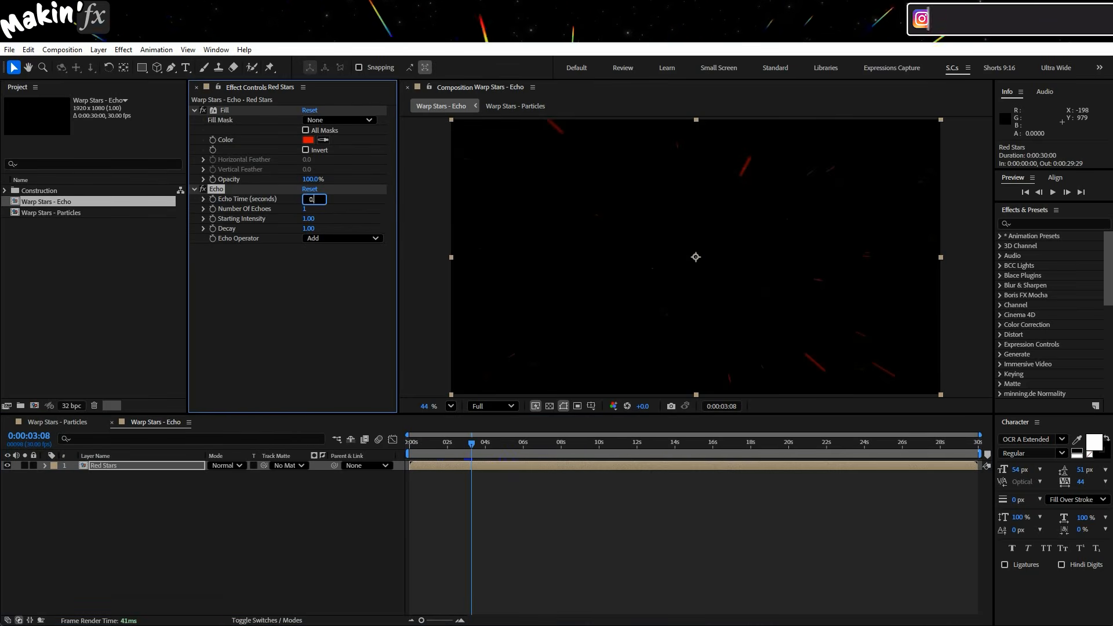
{"action": "type", "text": ".006"}
{"action": "key", "text": "Return"}
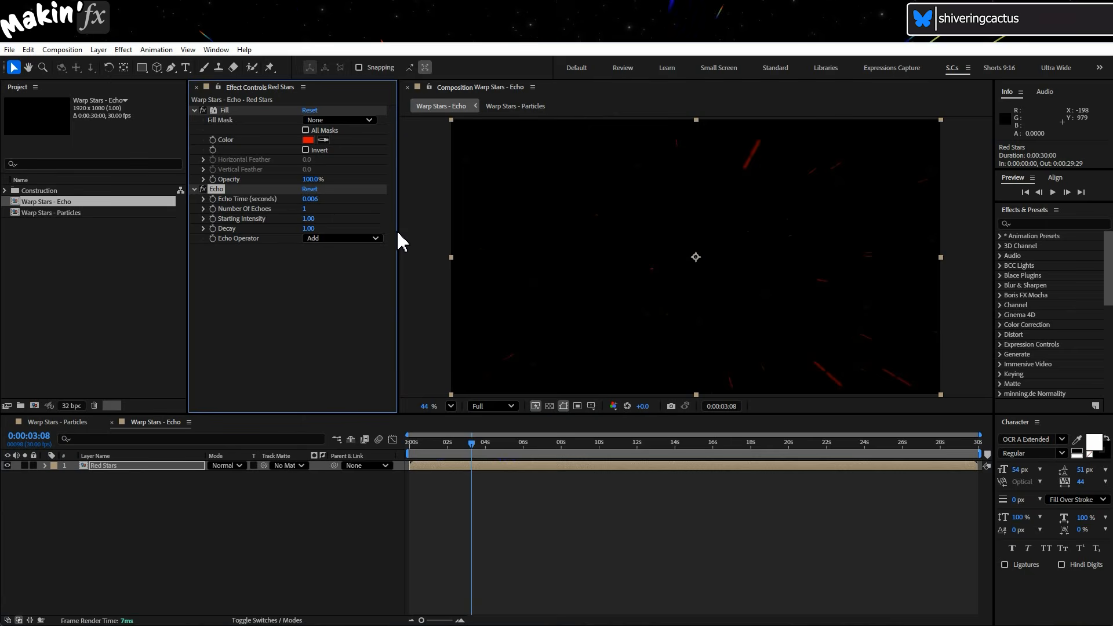
Set the Echo effect's Number Of Echoes to 30.
{"action": "left_click", "coordinate": [306, 208]}
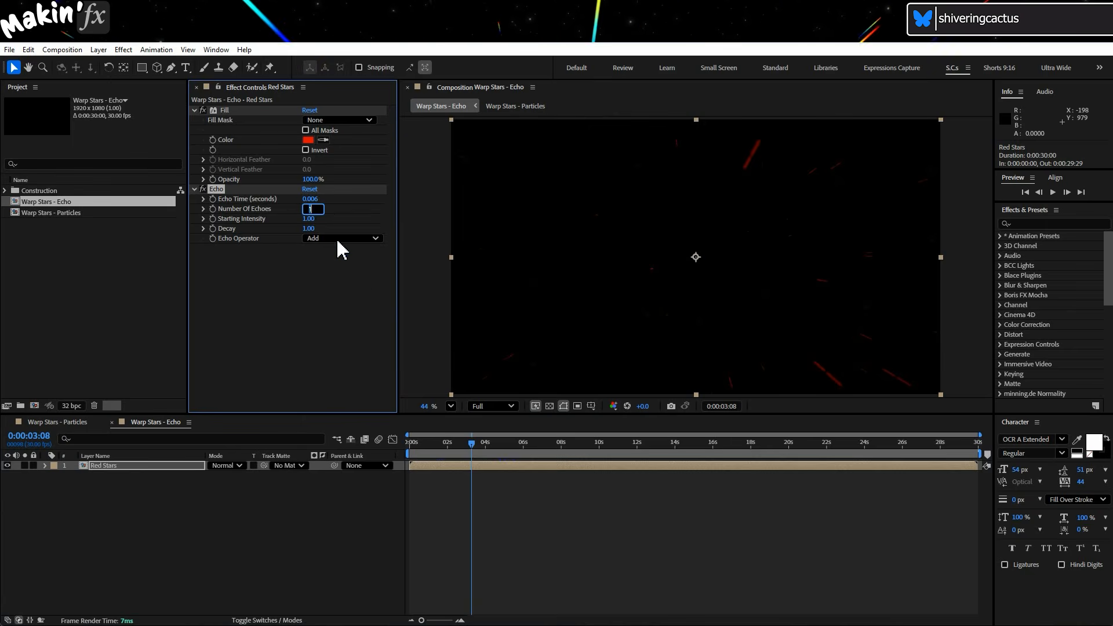
{"action": "type", "text": "30"}
{"action": "key", "text": "Return"}
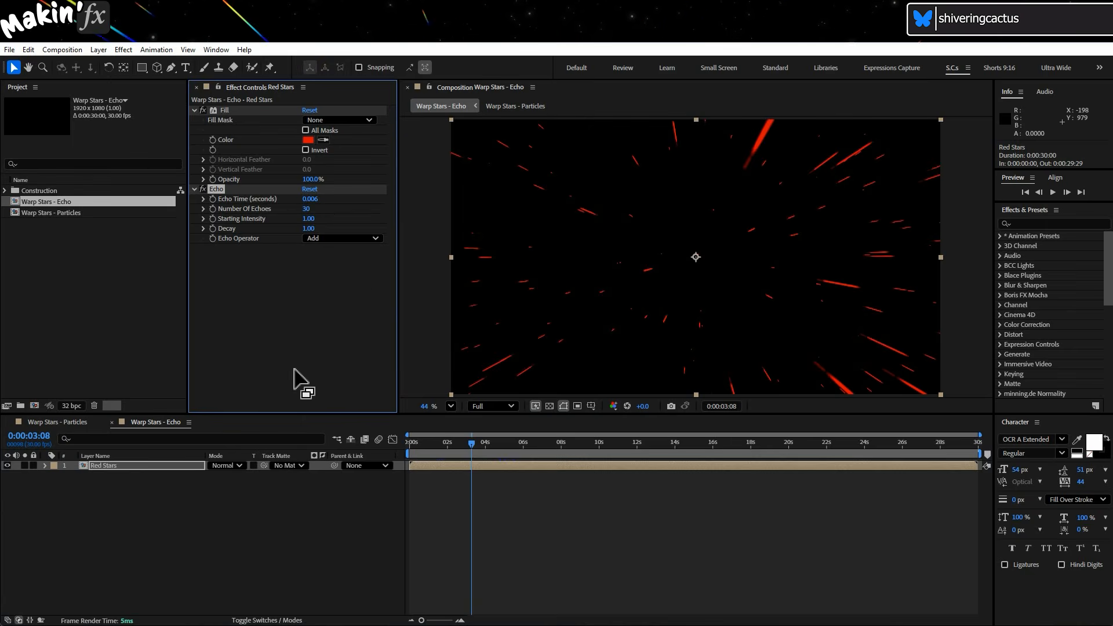
Set the Red Stars layer's blending mode to Add and duplicate the layer.
{"action": "left_click", "coordinate": [231, 465]}
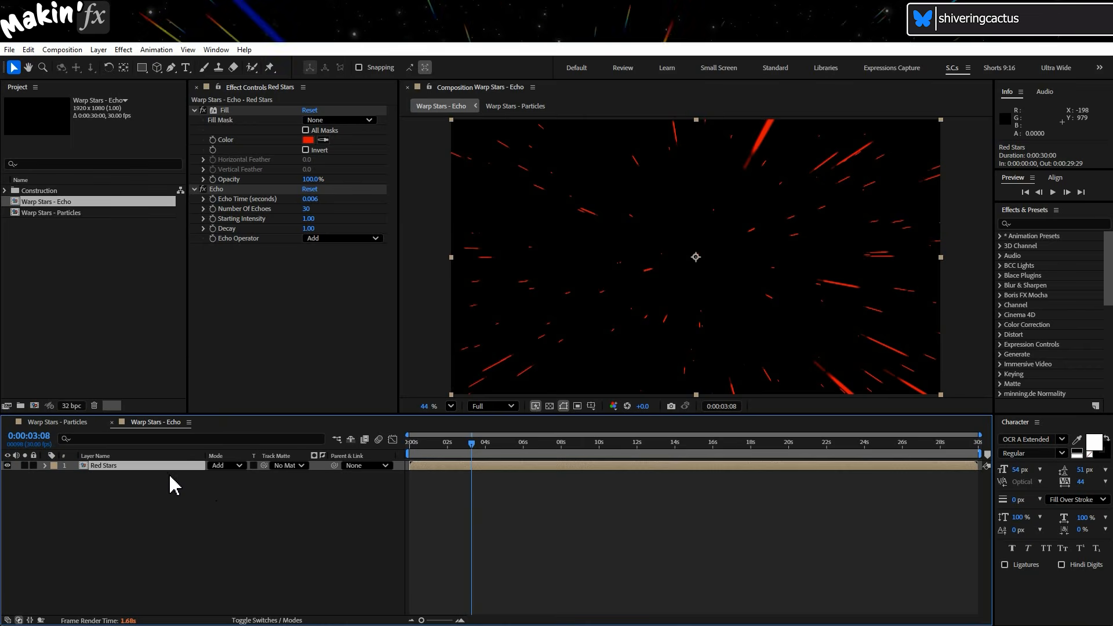
{"action": "key", "text": "ctrl+d"}
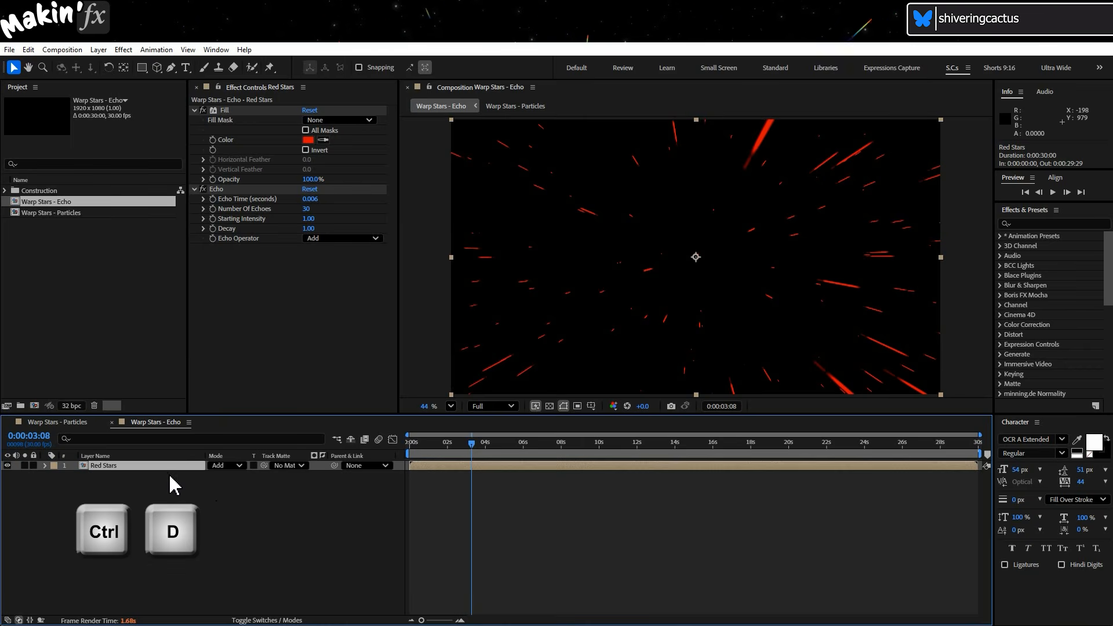
Duplicate the Red Stars layer, move the copy beneath the original, and rename it "Blue Stars".
{"action": "key", "text": "ctrl+d"}
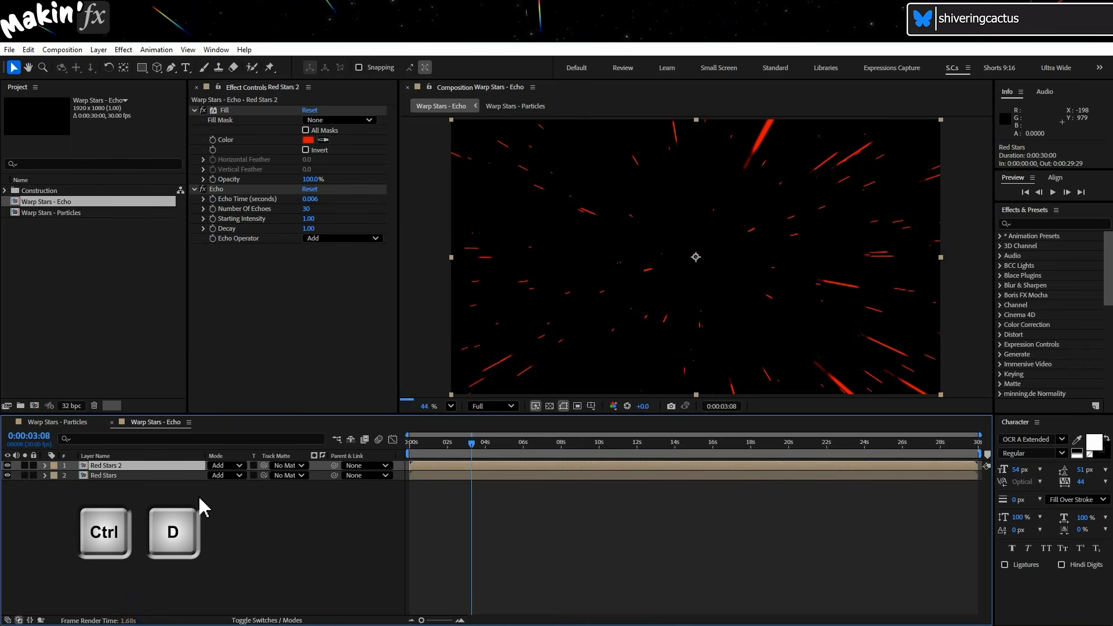
{"action": "left_click_drag", "start_coordinate": [157, 468], "coordinate": [159, 497]}
{"action": "key", "text": "Return"}
{"action": "type", "text": "Bly"}
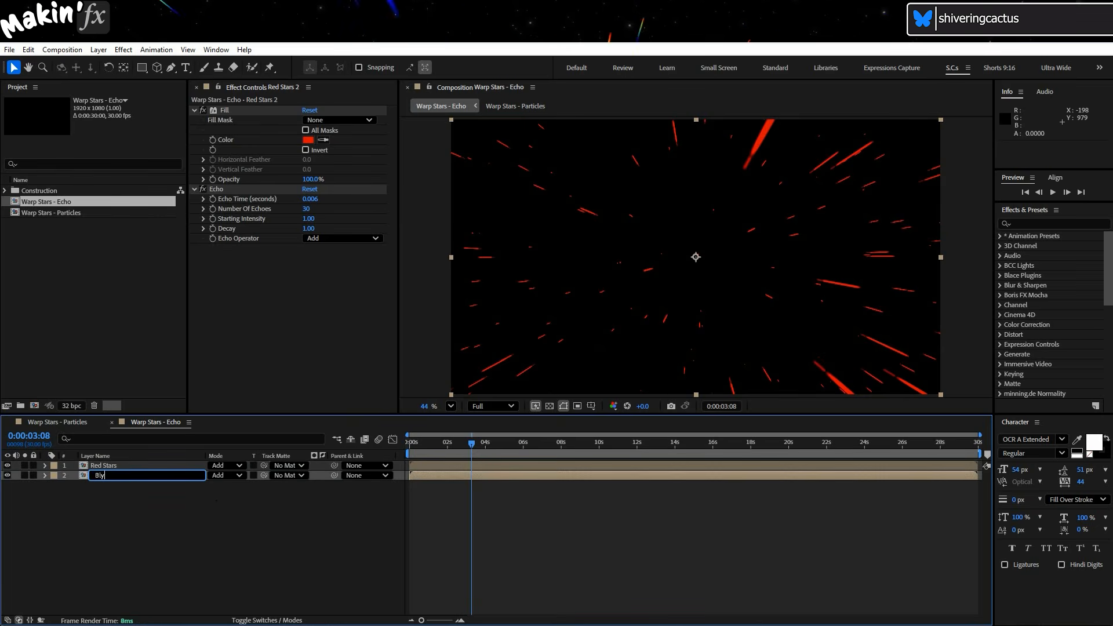
{"action": "key", "text": "BackSpace"}
{"action": "type", "text": "ue Stars"}
{"action": "key", "text": "Return"}
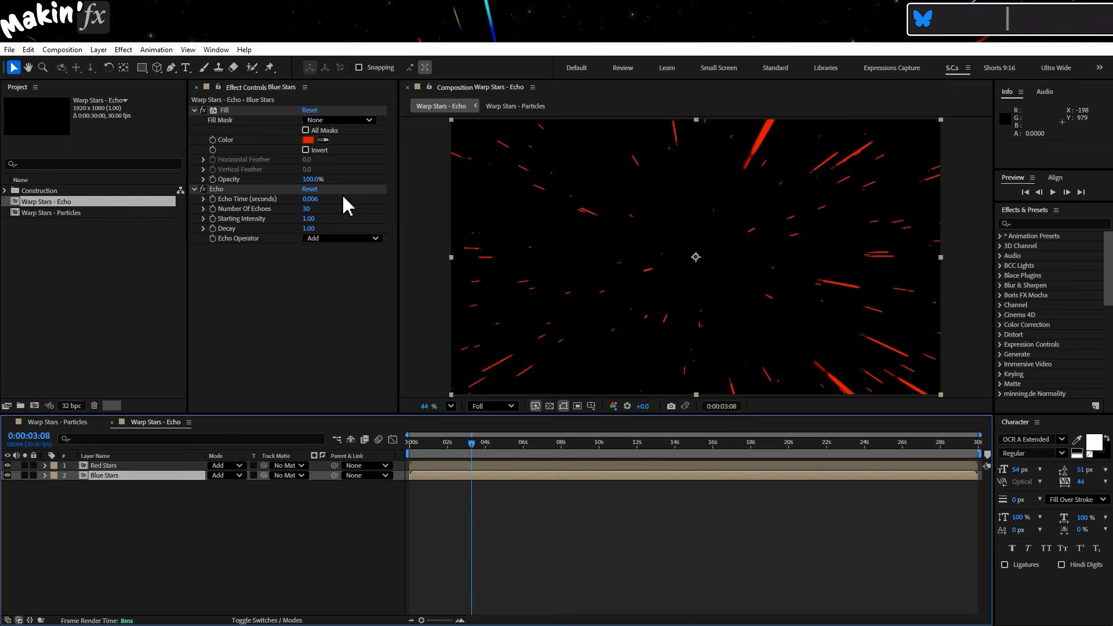
Set the Blue Stars fill color to blue (R 0, G 0, B 1) and its Echo Time to -0.006 seconds.
{"action": "left_click", "coordinate": [307, 140]}
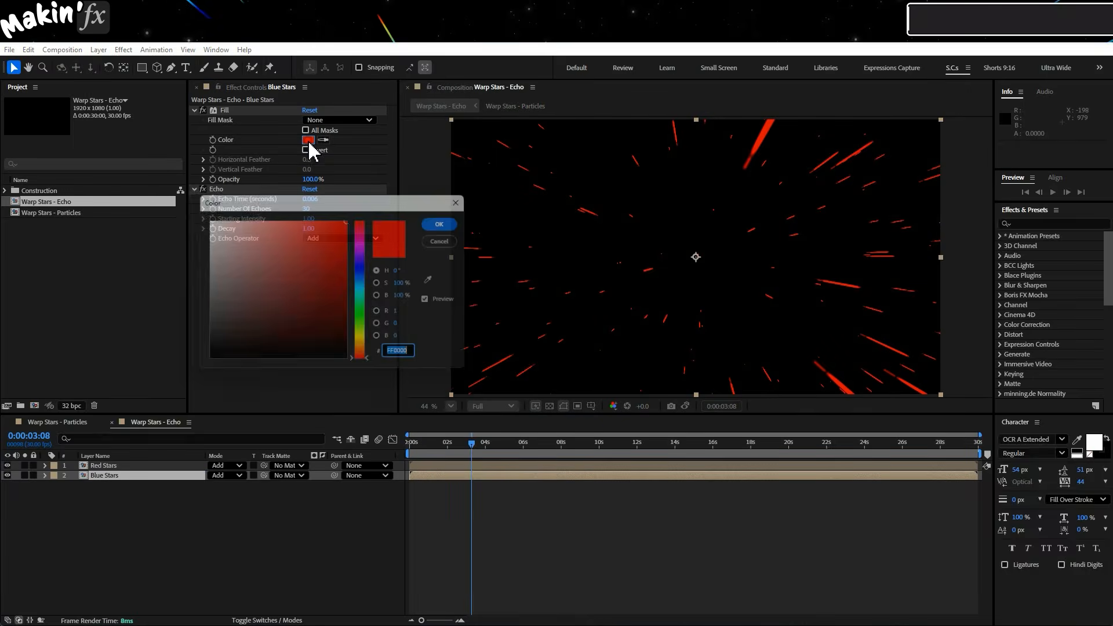
{"action": "left_click", "coordinate": [411, 341]}
{"action": "type", "text": "1"}
{"action": "left_click", "coordinate": [409, 314]}
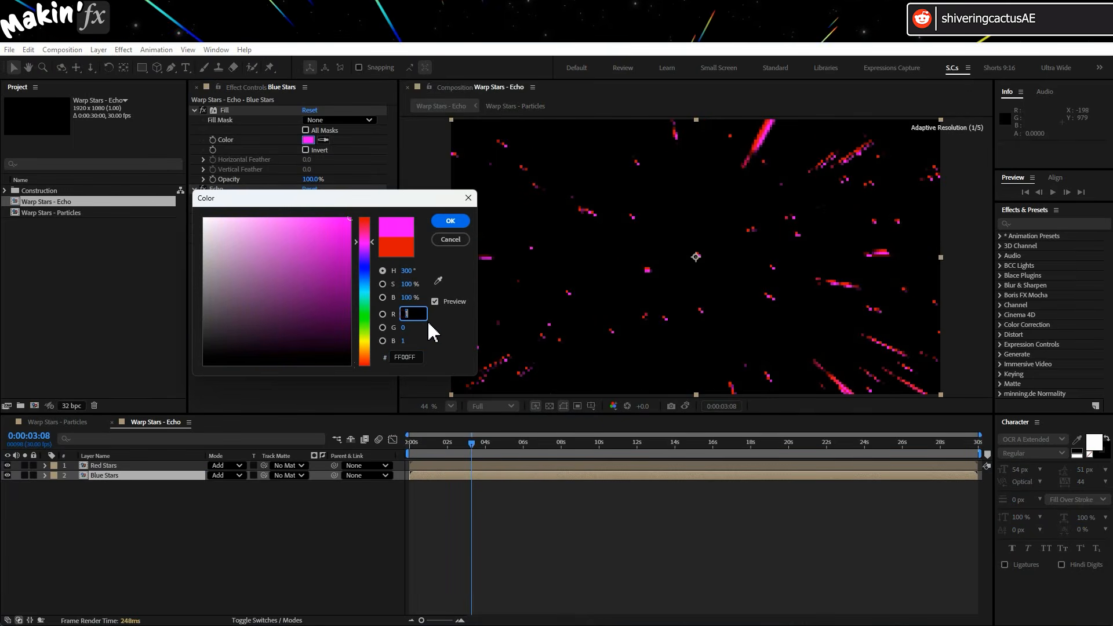
{"action": "type", "text": "0"}
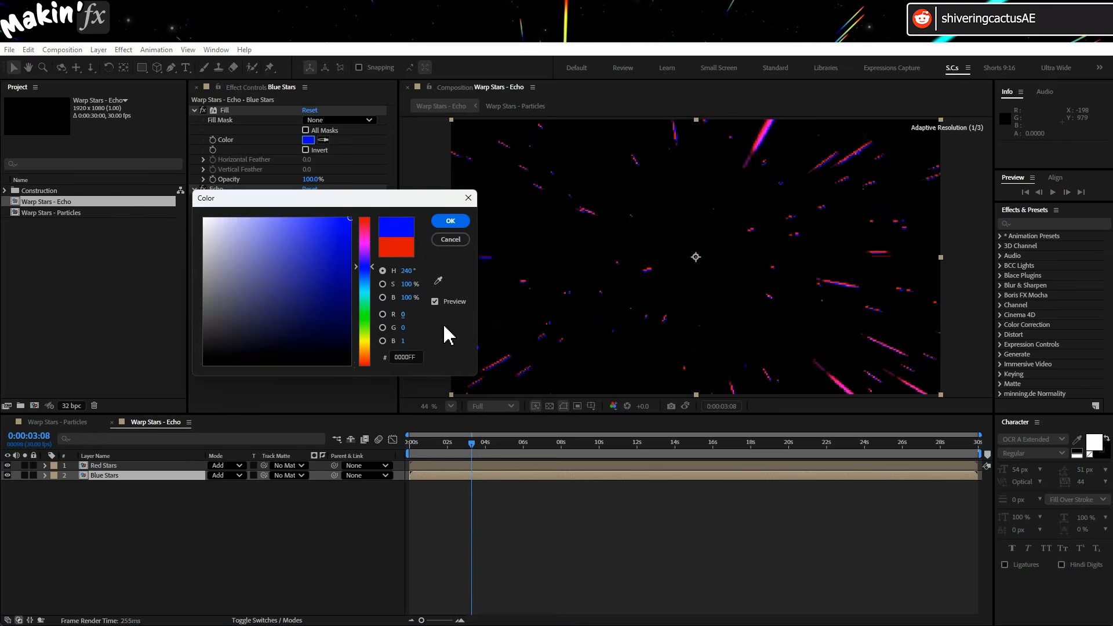
{"action": "left_click", "coordinate": [458, 223]}
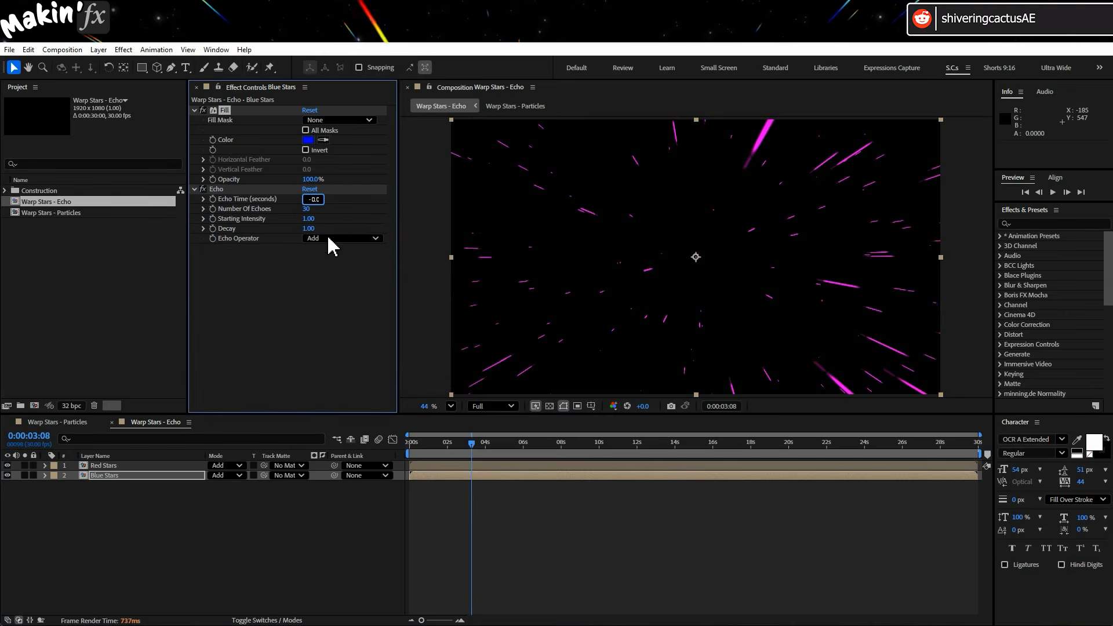
{"action": "left_click", "coordinate": [327, 286]}
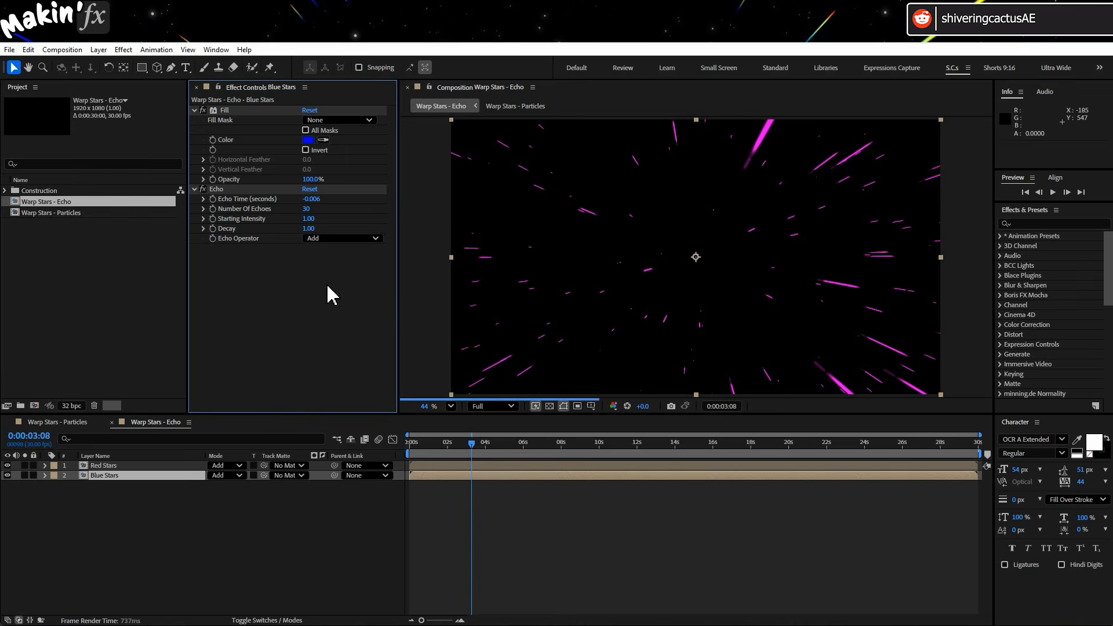
Duplicate the Red Stars layer, rename the copy "Green Stars", and move it to second place in the stack.
{"action": "left_click", "coordinate": [148, 467]}
{"action": "key", "text": "ctrl+d"}
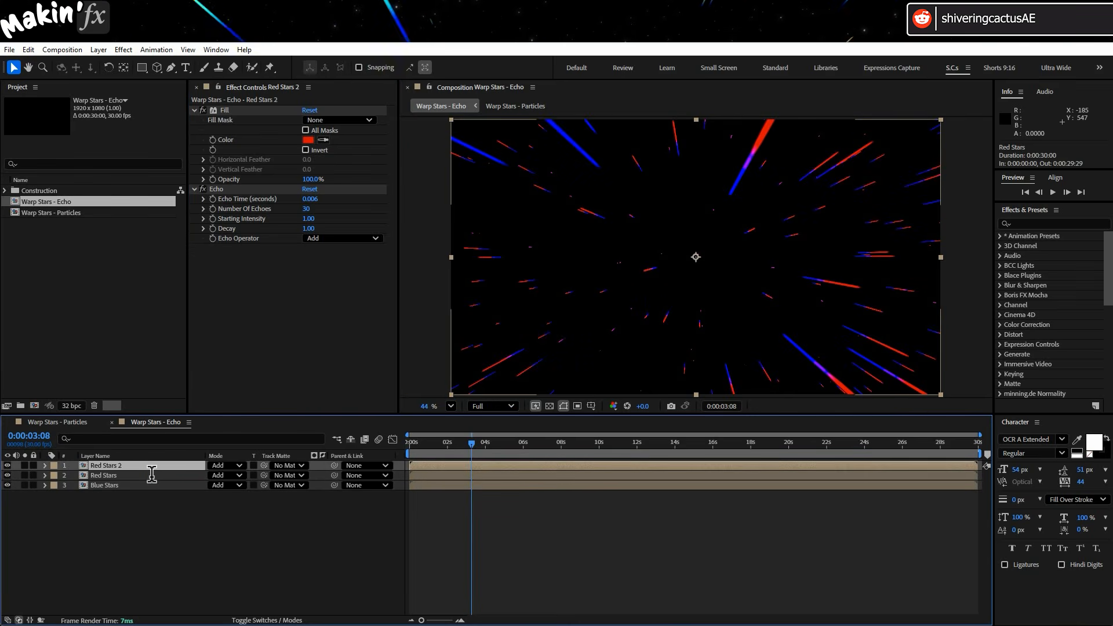
{"action": "key", "text": "Return"}
{"action": "type", "text": "Green S"}
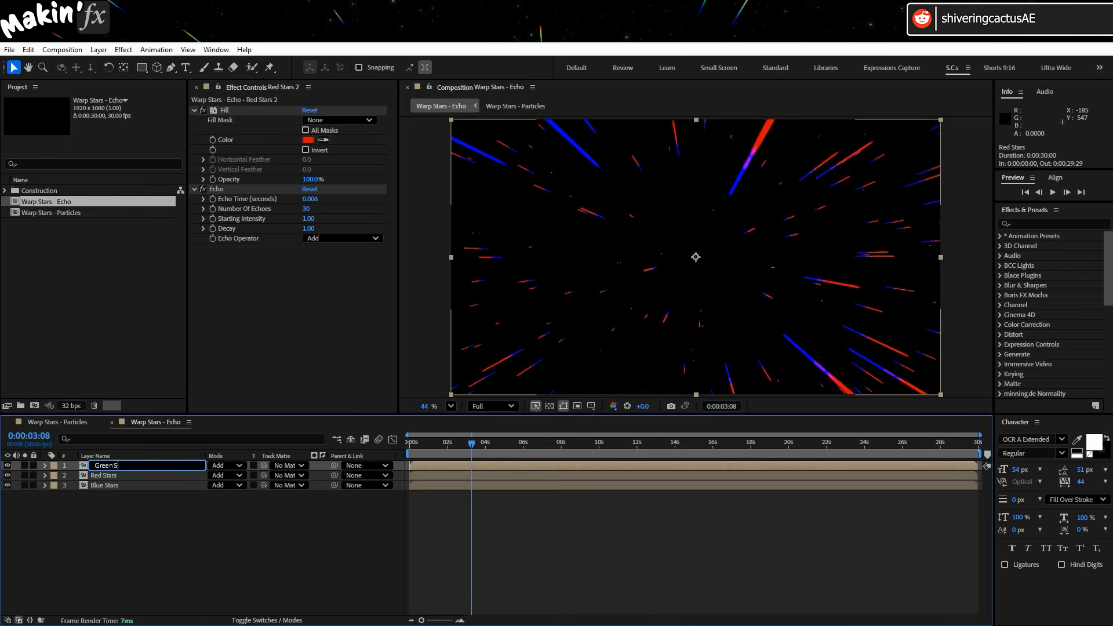
{"action": "type", "text": "tars"}
{"action": "key", "text": "Return"}
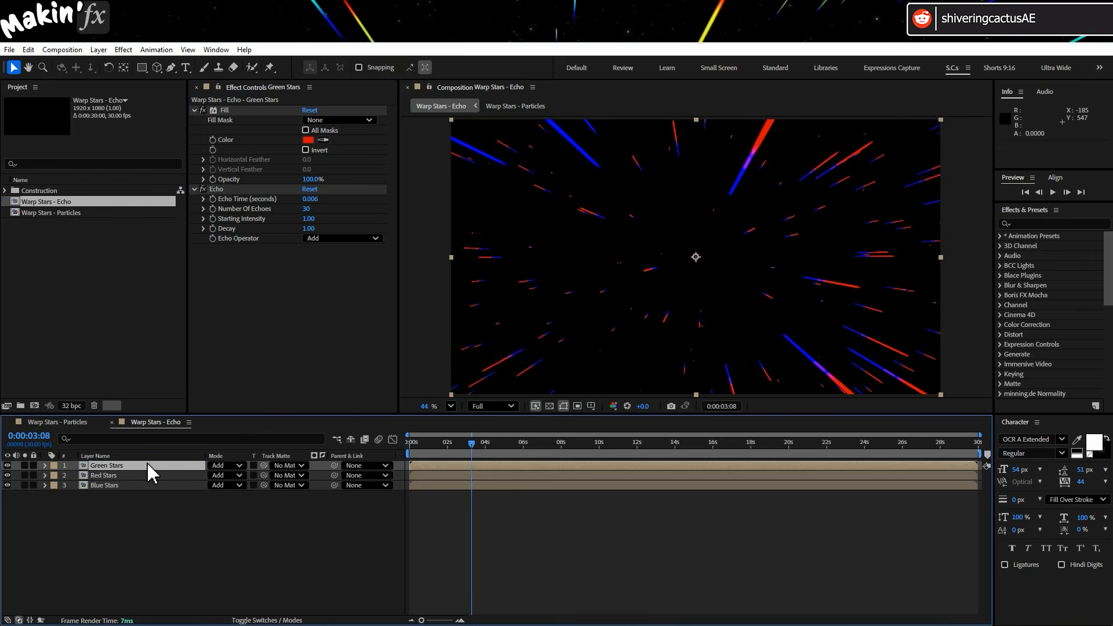
{"action": "left_click_drag", "start_coordinate": [148, 465], "coordinate": [148, 486]}
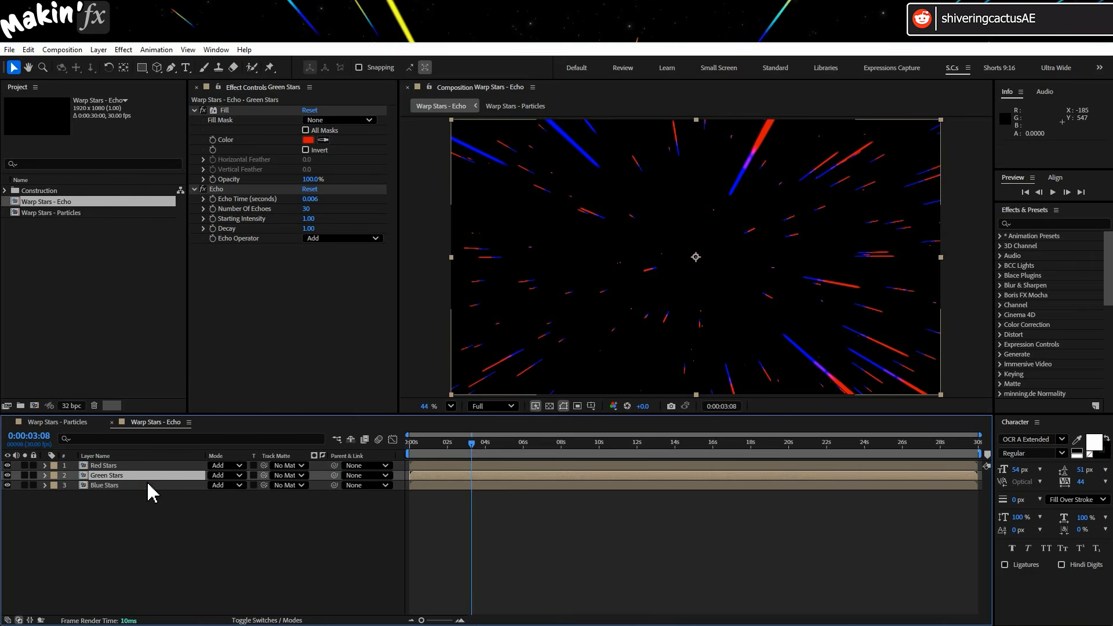
Set the Green Stars fill color to green (R 0, G 1, B 0) and Number Of Echoes to 20.
{"action": "left_click", "coordinate": [308, 140]}
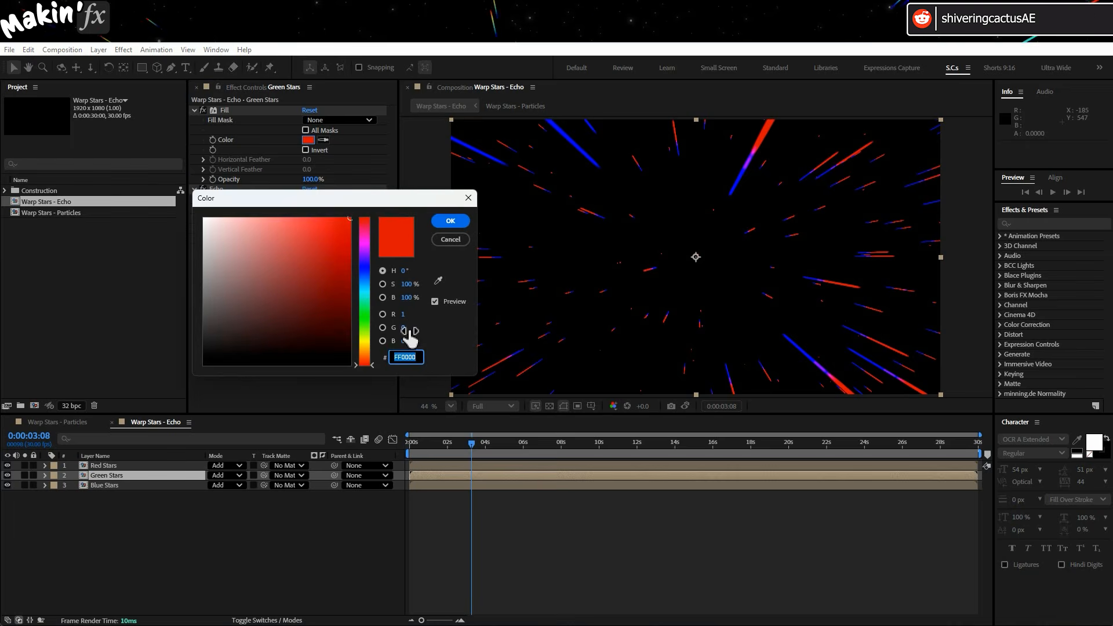
{"action": "type", "text": "1"}
{"action": "left_click", "coordinate": [405, 315]}
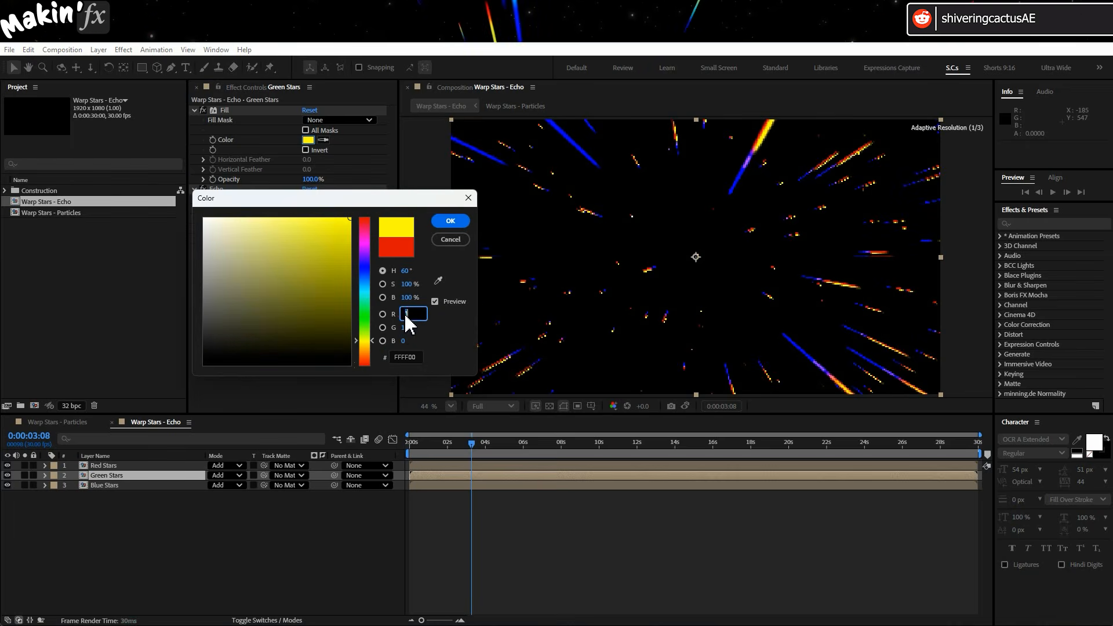
{"action": "type", "text": "0"}
{"action": "left_click", "coordinate": [439, 323]}
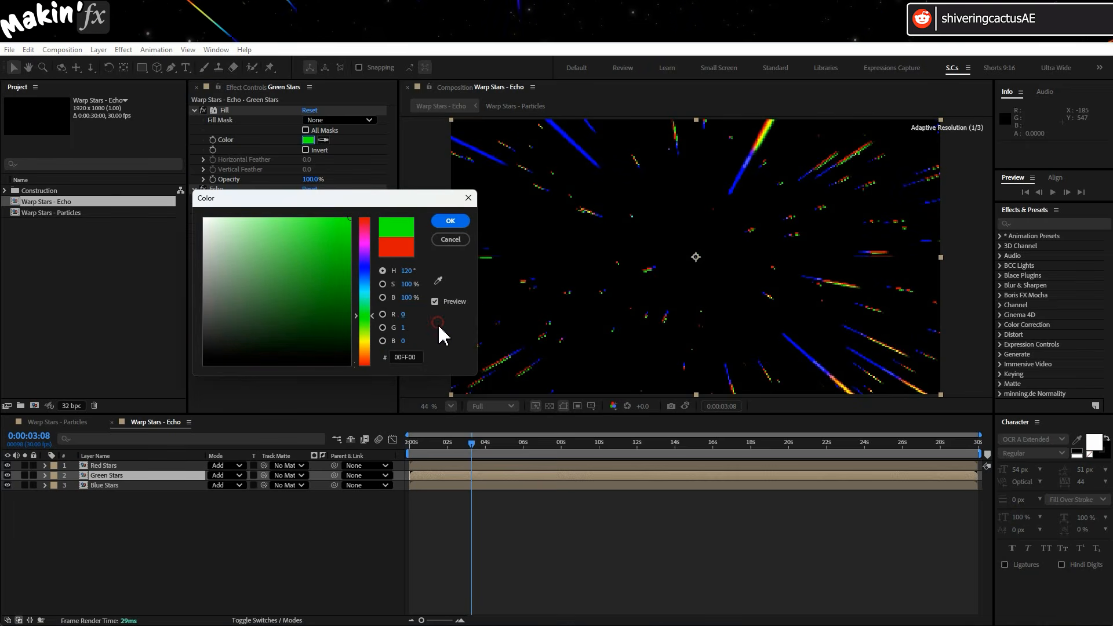
{"action": "left_click", "coordinate": [445, 222]}
{"action": "left_click", "coordinate": [309, 209]}
{"action": "type", "text": "2"}
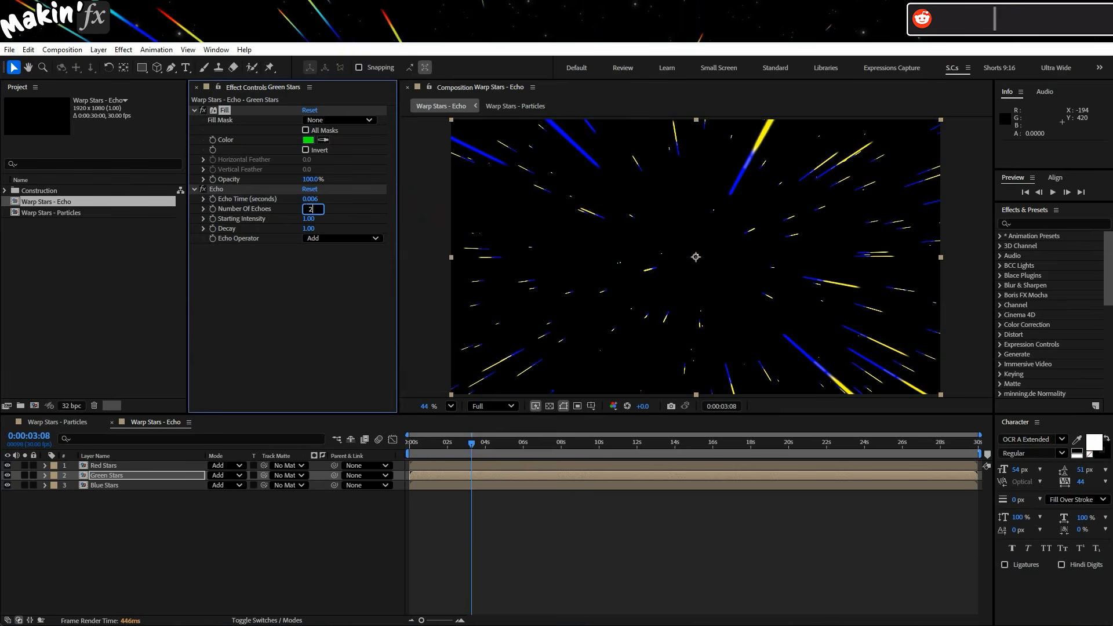
{"action": "type", "text": "0"}
{"action": "key", "text": "Return"}
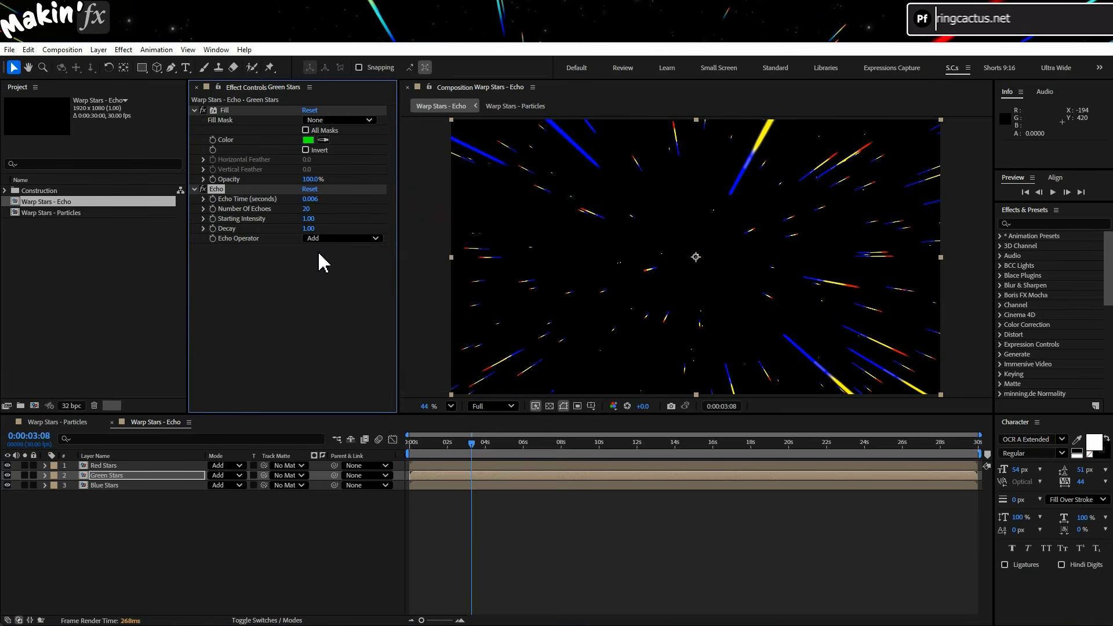
Duplicate the Green Stars layer and set the copy's Echo Time to -0.006 seconds.
{"action": "left_click", "coordinate": [126, 475]}
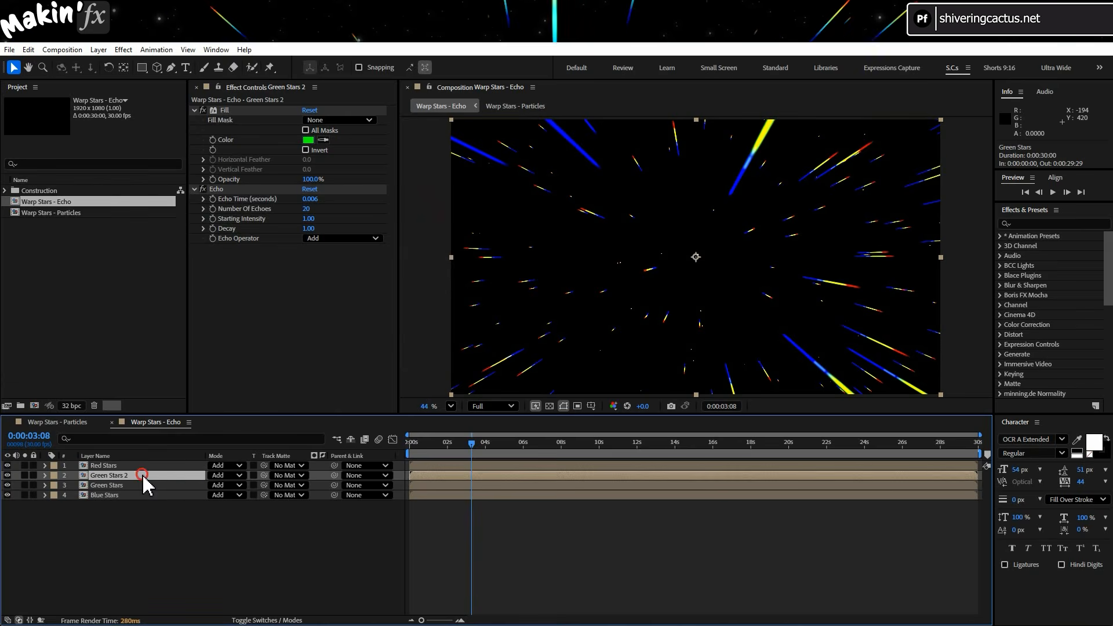
{"action": "key", "text": "ctrl+d"}
{"action": "left_click", "coordinate": [140, 487]}
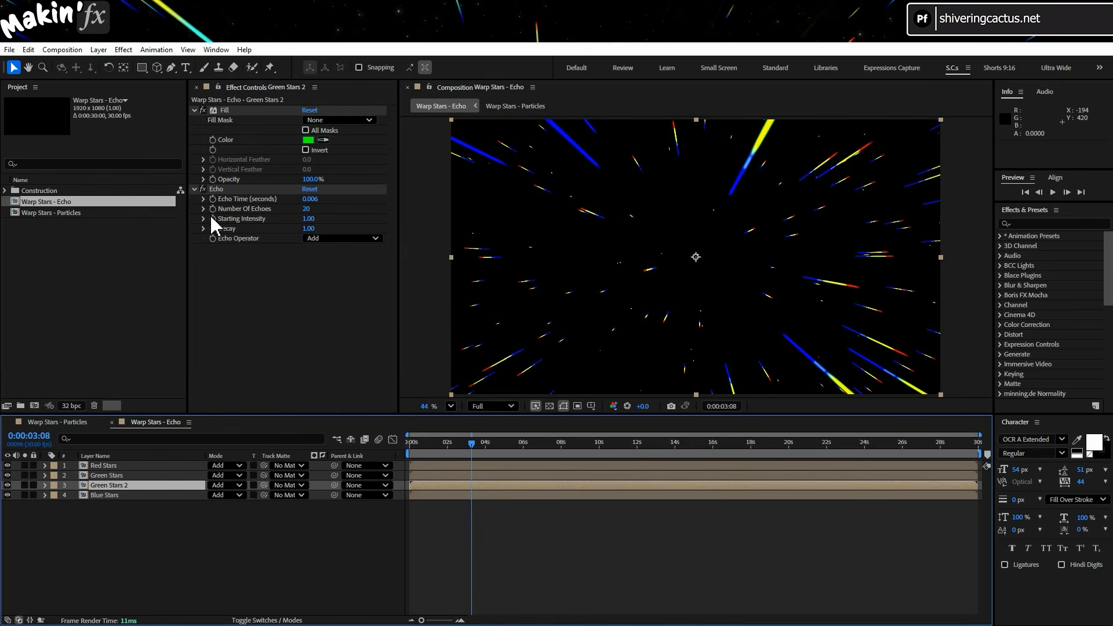
{"action": "left_click", "coordinate": [311, 199]}
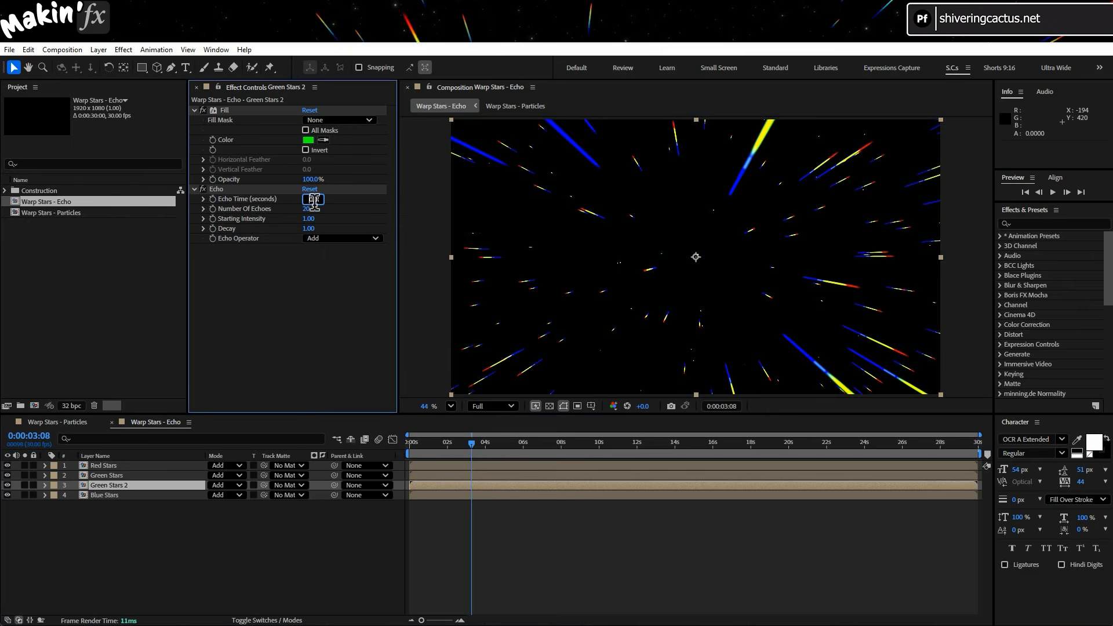
{"action": "key", "text": "Left"}
{"action": "type", "text": "-"}
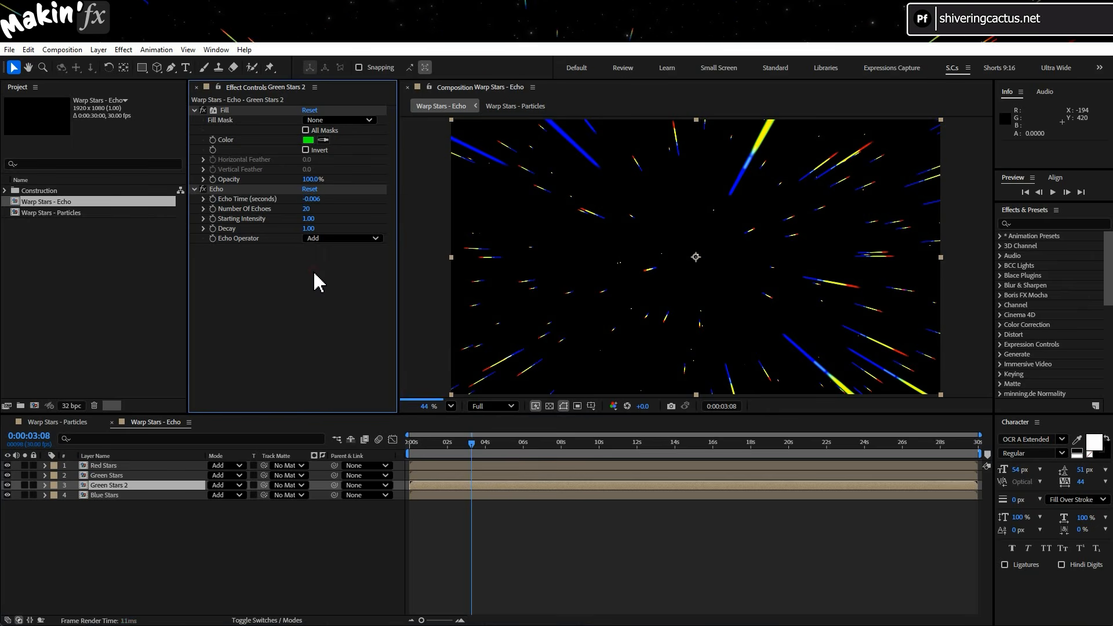
{"action": "left_click", "coordinate": [228, 528]}
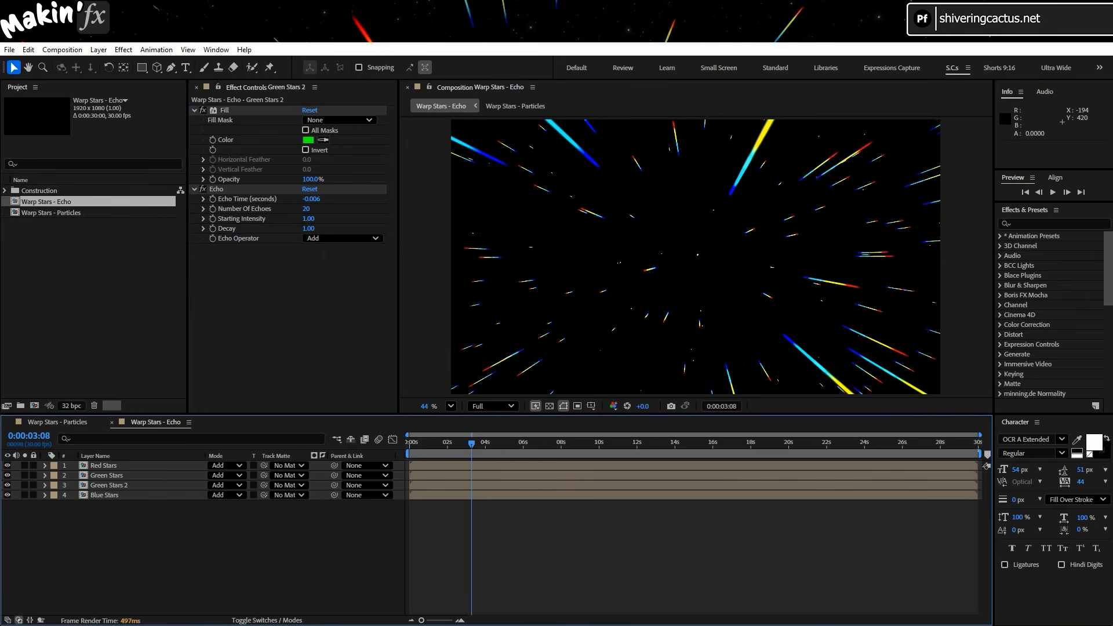
Nest the Warp Stars - Echo comp in a new composition named "Warp Stars - Finishing touches" and preview it.
{"action": "left_click", "coordinate": [50, 201]}
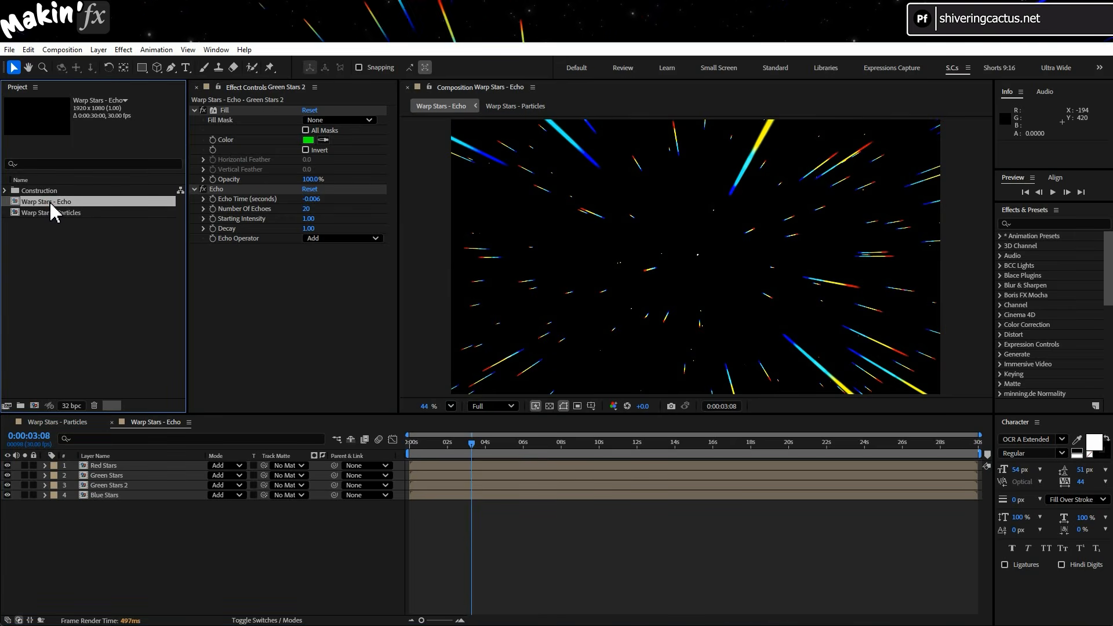
{"action": "left_click_drag", "start_coordinate": [50, 201], "coordinate": [35, 405]}
{"action": "left_click", "coordinate": [67, 50]}
{"action": "left_click", "coordinate": [86, 80]}
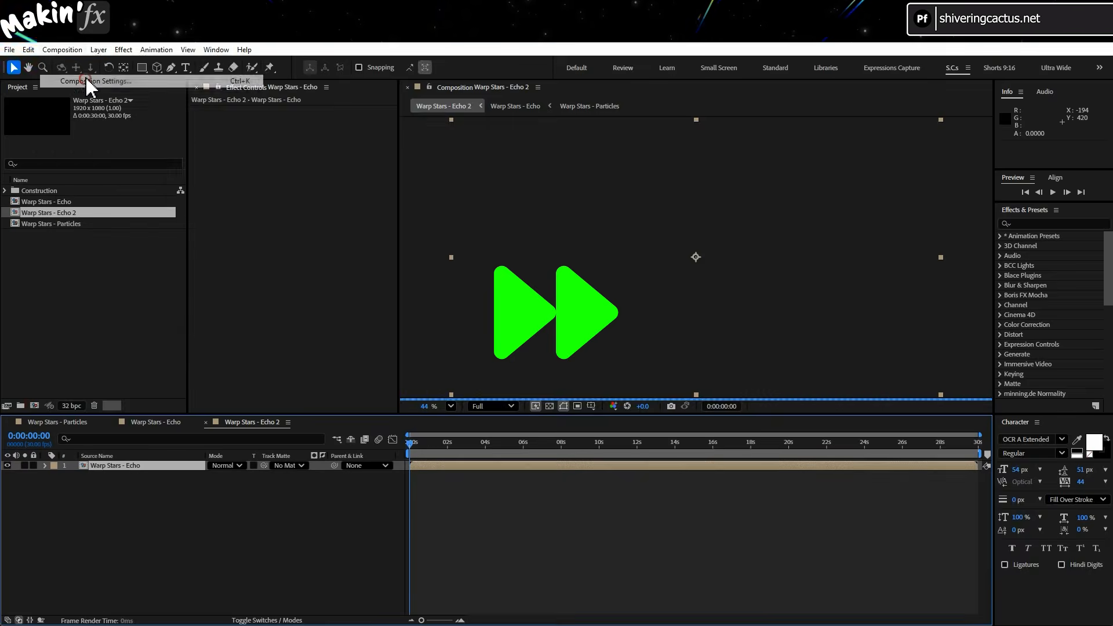
{"action": "type", "text": "Warp Stars - Finishing t"}
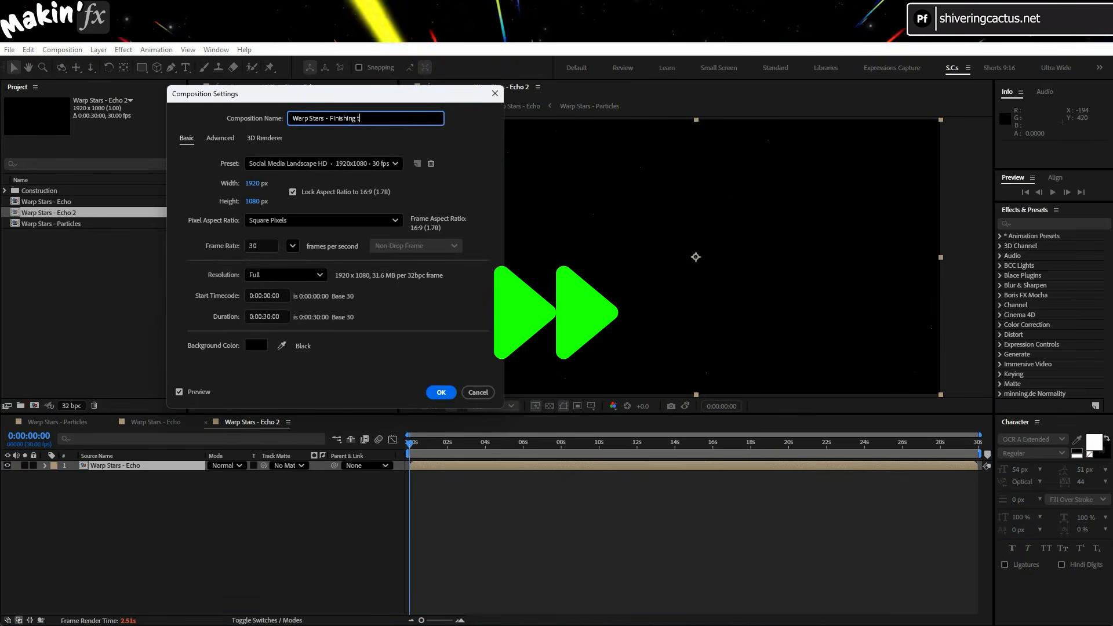
{"action": "type", "text": "ouches"}
{"action": "key", "text": "Return"}
{"action": "key", "text": "space"}
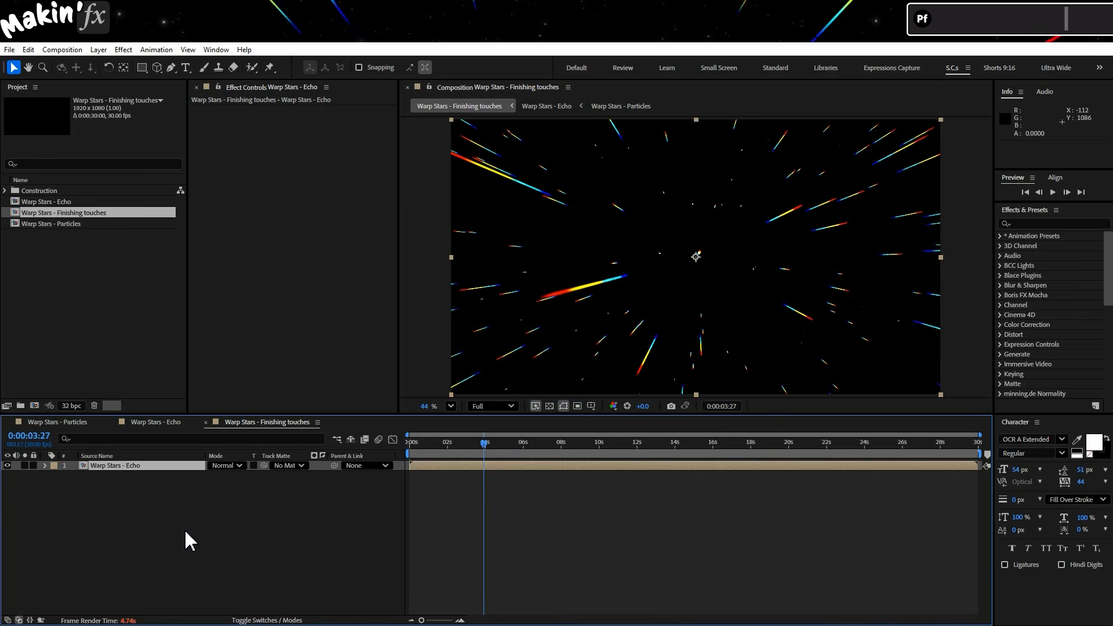
Apply CC Radial Fast Blur to the nested warp stars layer.
{"action": "left_click", "coordinate": [123, 49]}
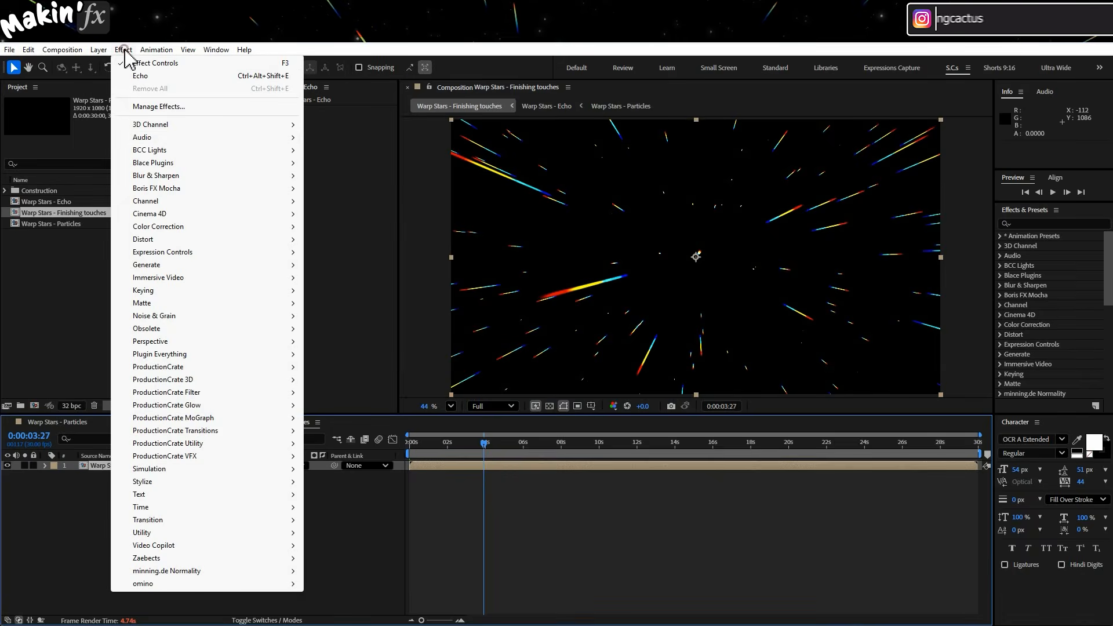
{"action": "mouse_move", "coordinate": [201, 185]}
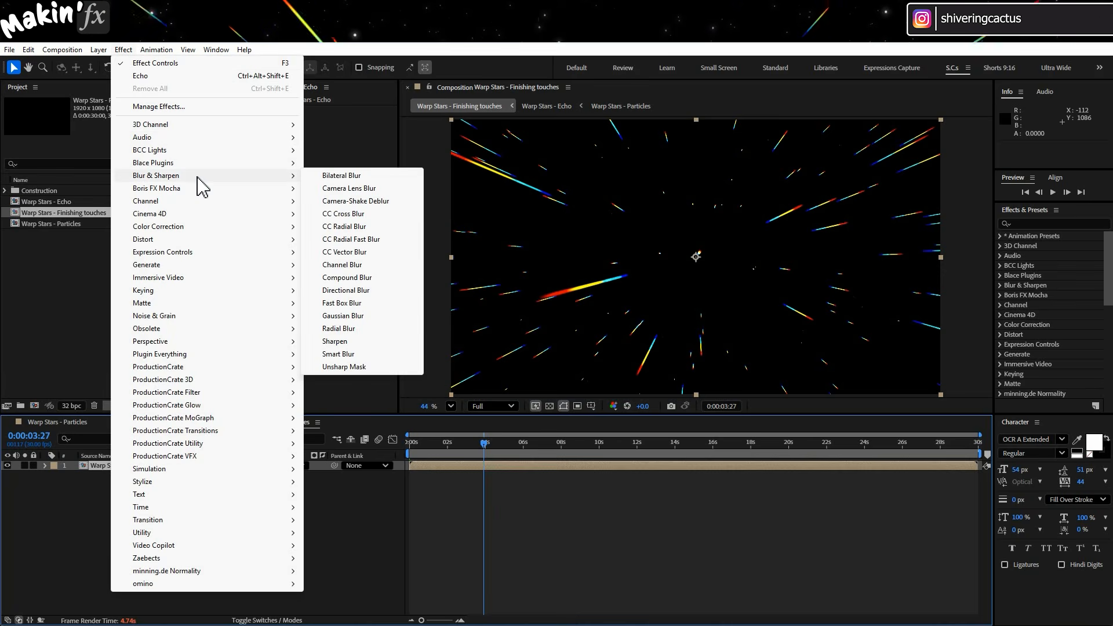
{"action": "left_click", "coordinate": [400, 240]}
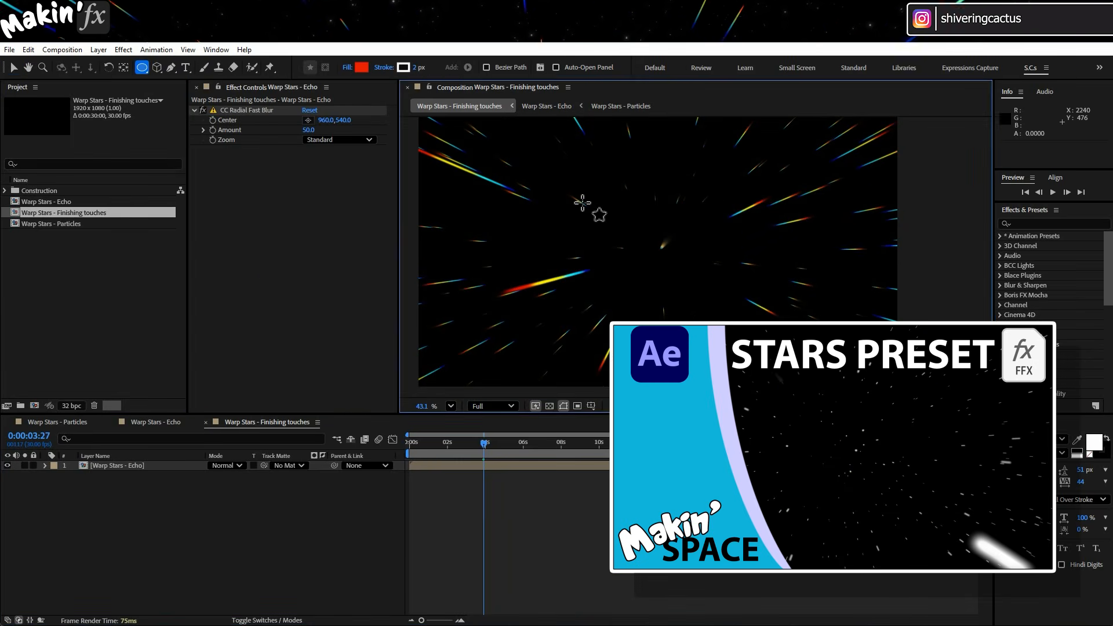
Try adding a 2D Starfield preset layer beneath the warp stars, then delete that layer.
{"action": "left_click", "coordinate": [1041, 225]}
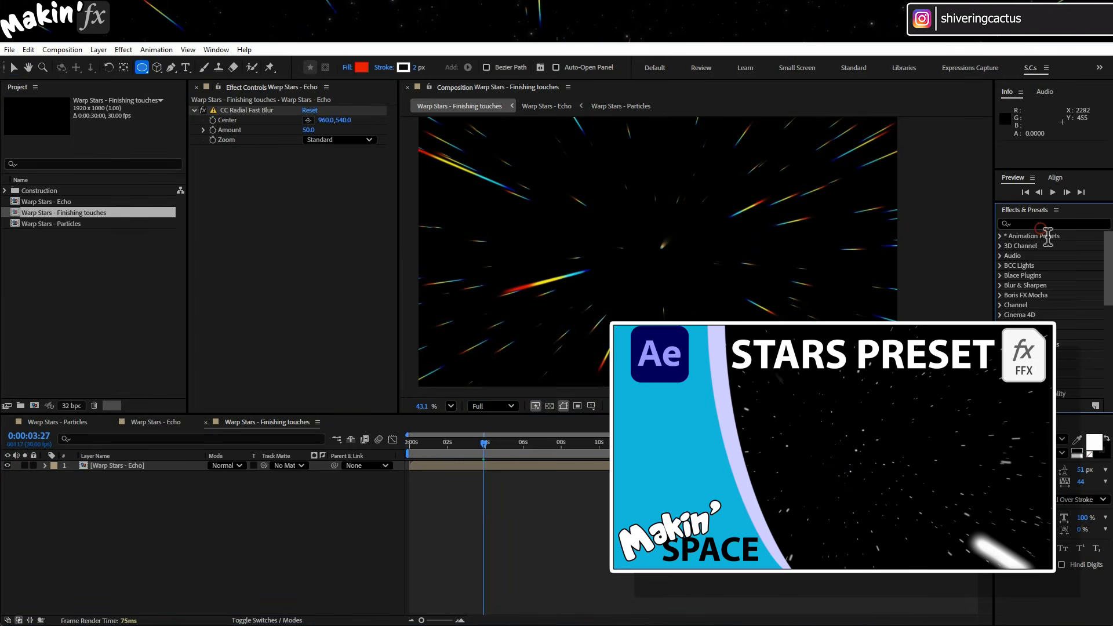
{"action": "type", "text": "starfield"}
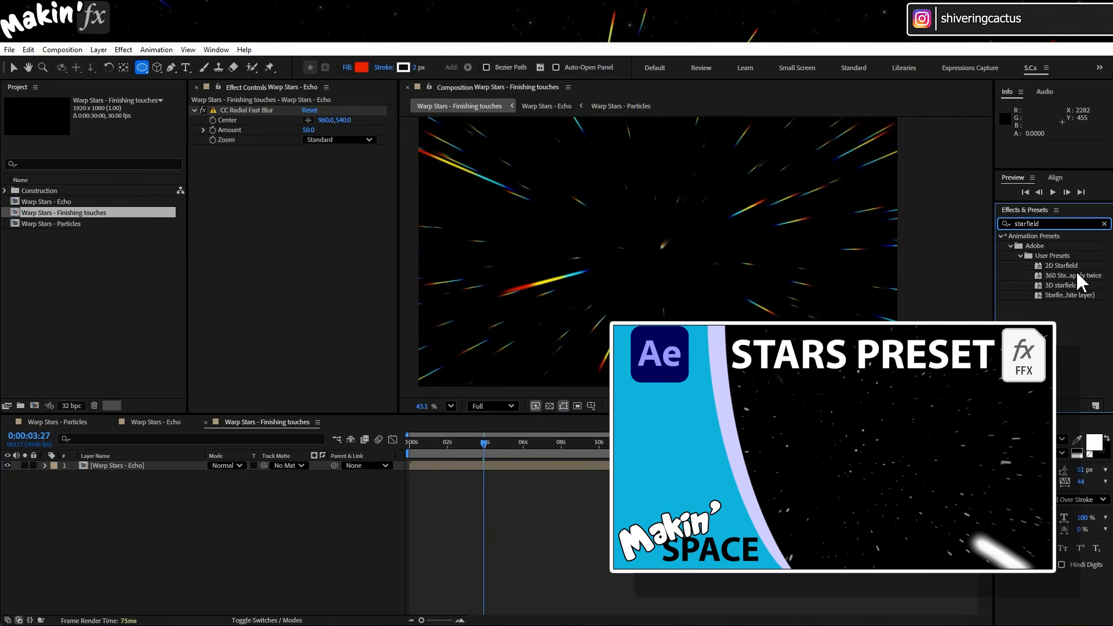
{"action": "double_click", "coordinate": [1047, 266]}
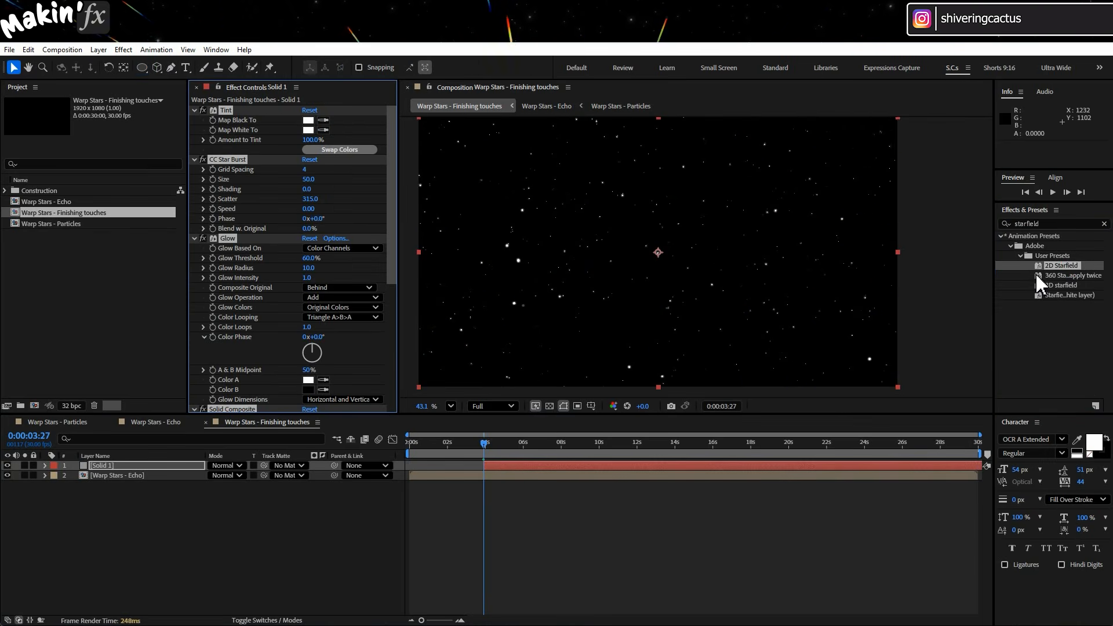
{"action": "left_click_drag", "start_coordinate": [149, 467], "coordinate": [149, 507]}
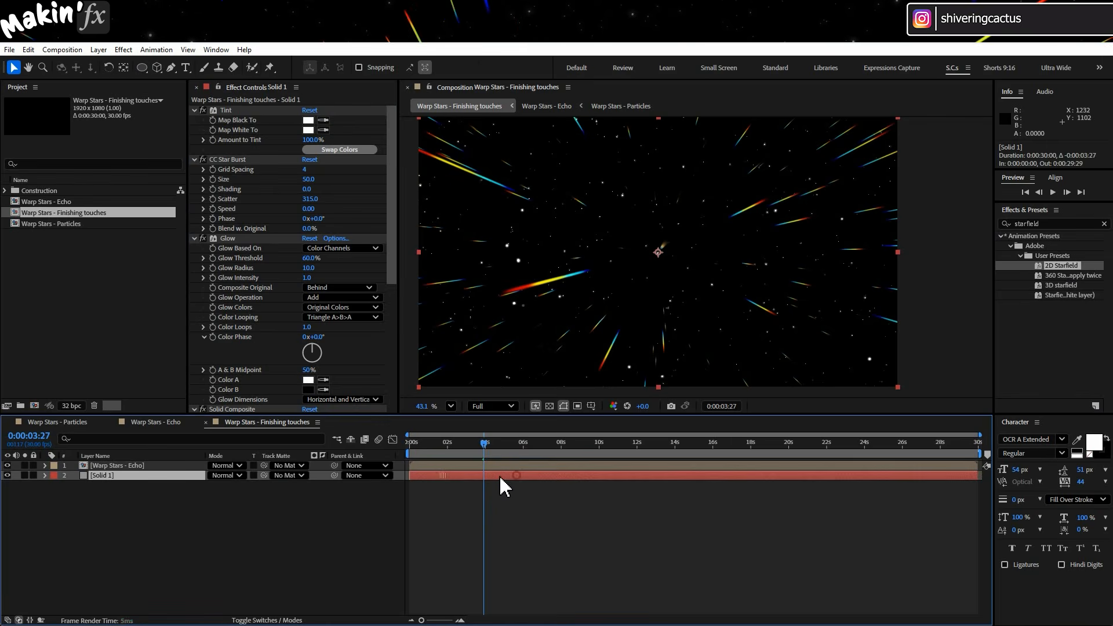
{"action": "left_click", "coordinate": [144, 476]}
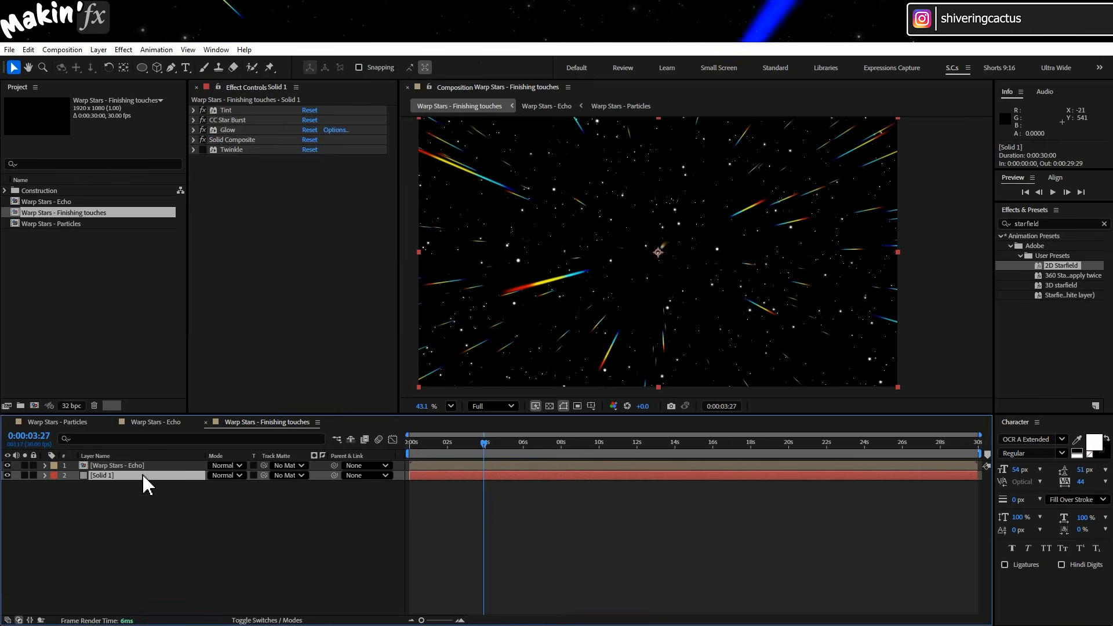
{"action": "key", "text": "Delete"}
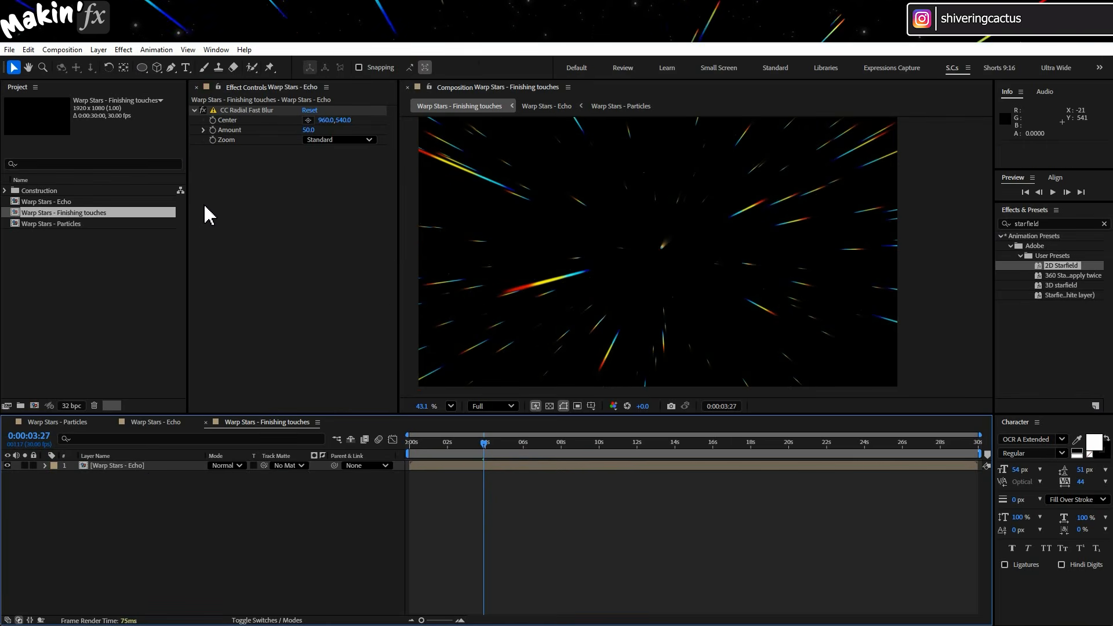
Create a new white comp-sized solid layer and move it beneath the Warp Stars - Echo layer.
{"action": "left_click", "coordinate": [99, 49]}
{"action": "mouse_move", "coordinate": [107, 65]}
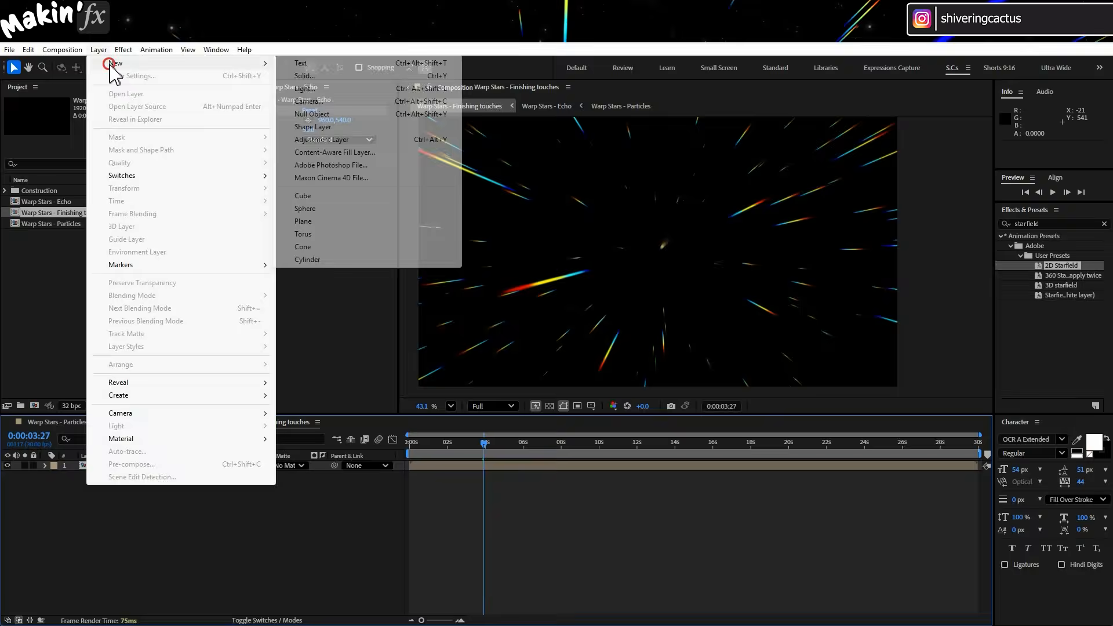
{"action": "left_click", "coordinate": [348, 77]}
{"action": "left_click", "coordinate": [581, 271]}
{"action": "left_click", "coordinate": [573, 313]}
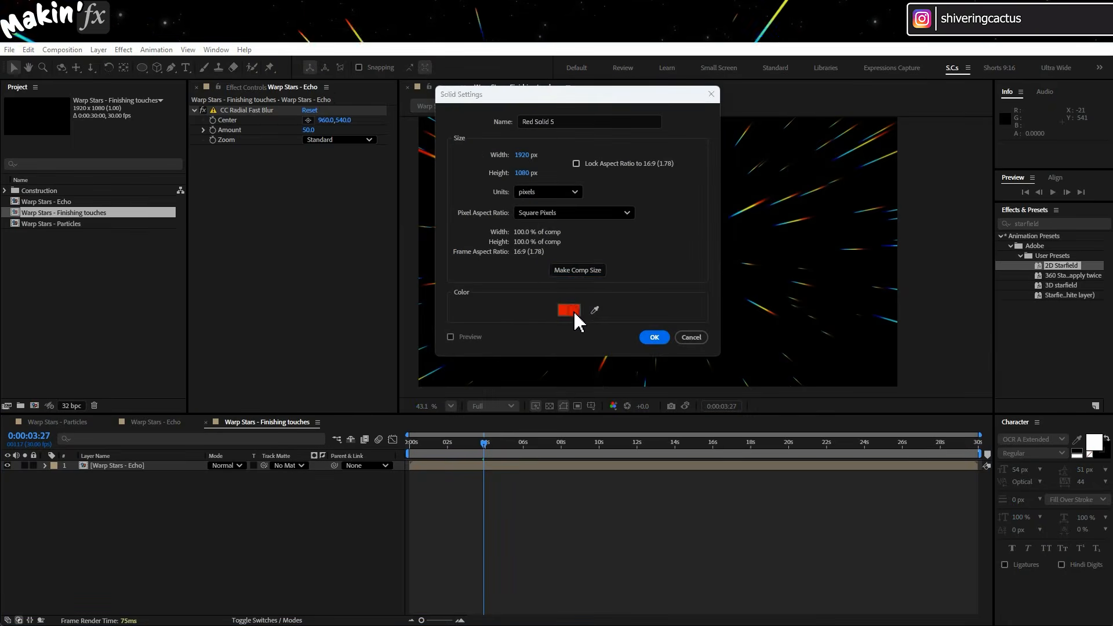
{"action": "left_click_drag", "start_coordinate": [313, 239], "coordinate": [110, 176]}
{"action": "left_click", "coordinate": [451, 221]}
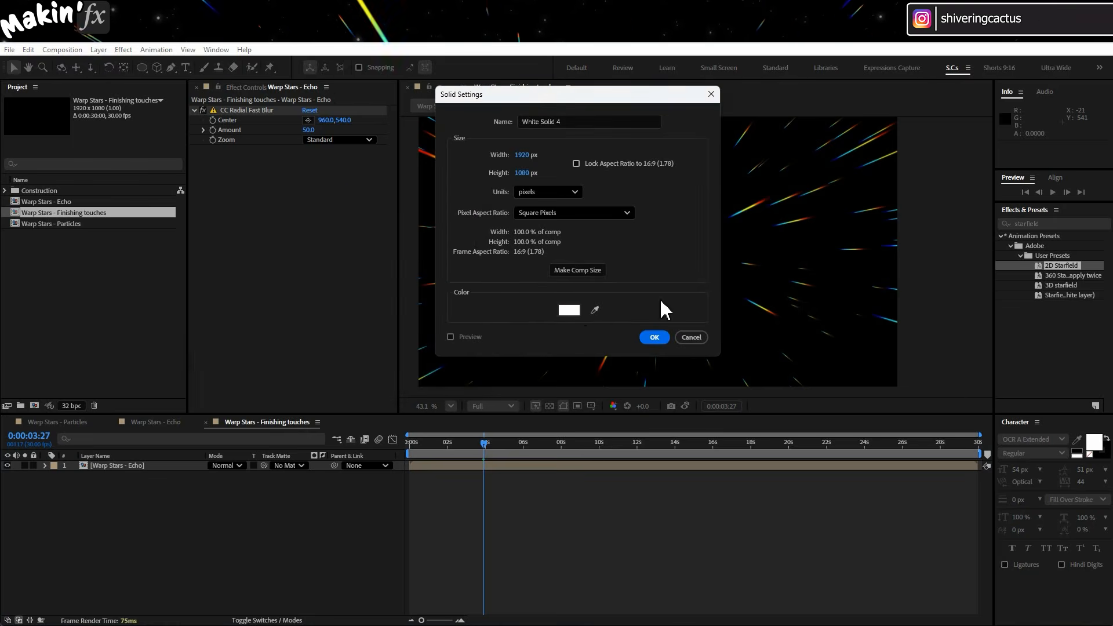
{"action": "left_click", "coordinate": [647, 339]}
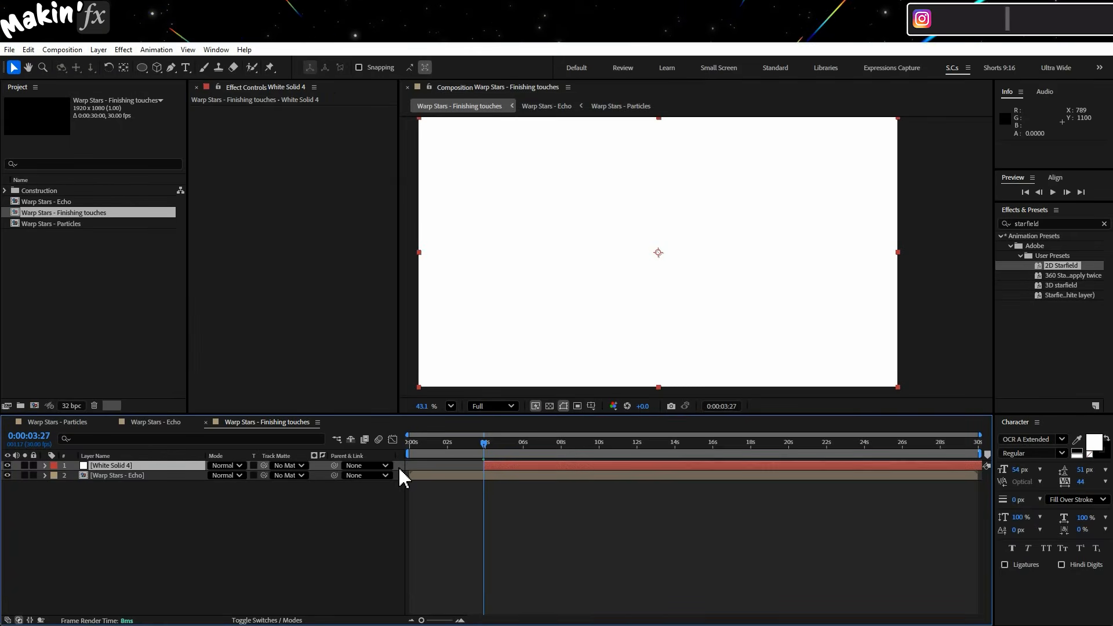
{"action": "left_click_drag", "start_coordinate": [126, 468], "coordinate": [149, 480]}
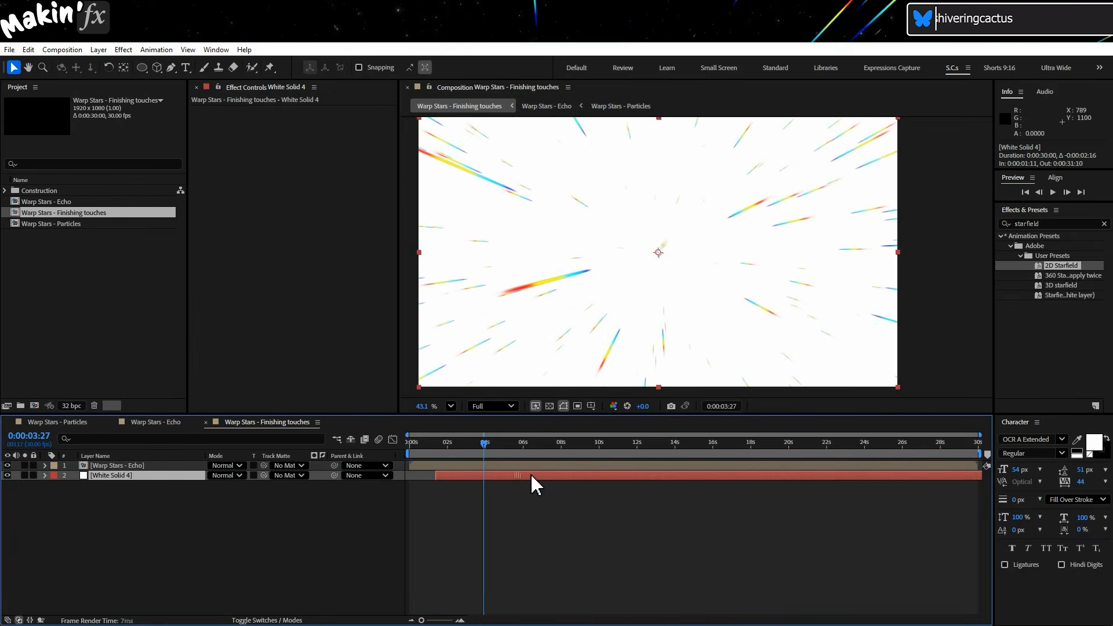
Apply CC Star Burst from the Simulation effects to the white solid and set its Size to 20.
{"action": "left_click", "coordinate": [123, 50]}
{"action": "mouse_move", "coordinate": [171, 470]}
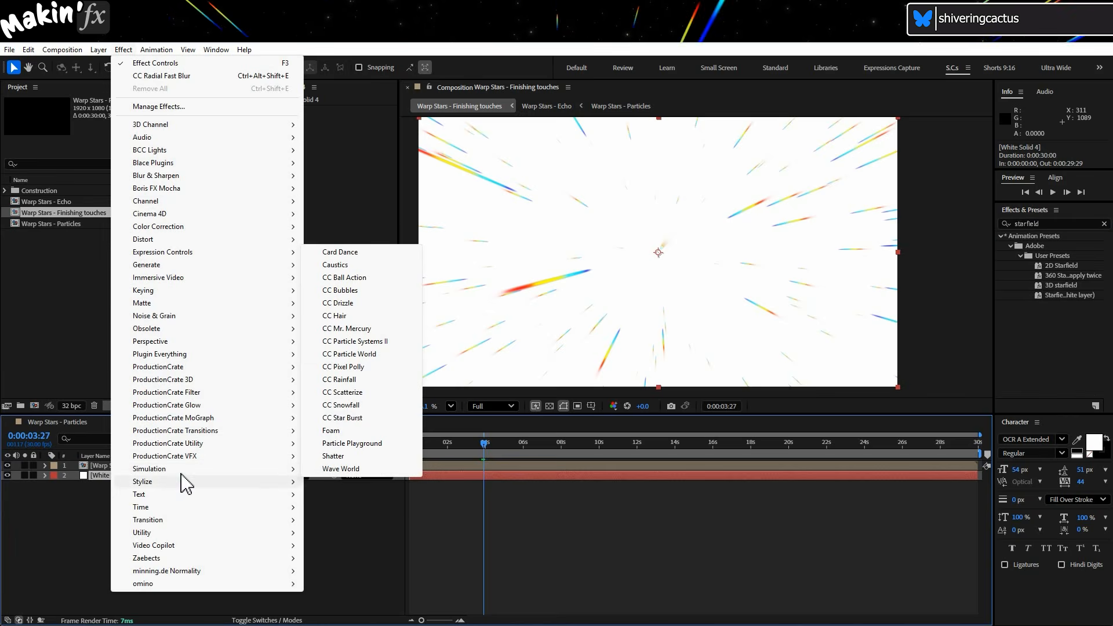
{"action": "left_click", "coordinate": [374, 419]}
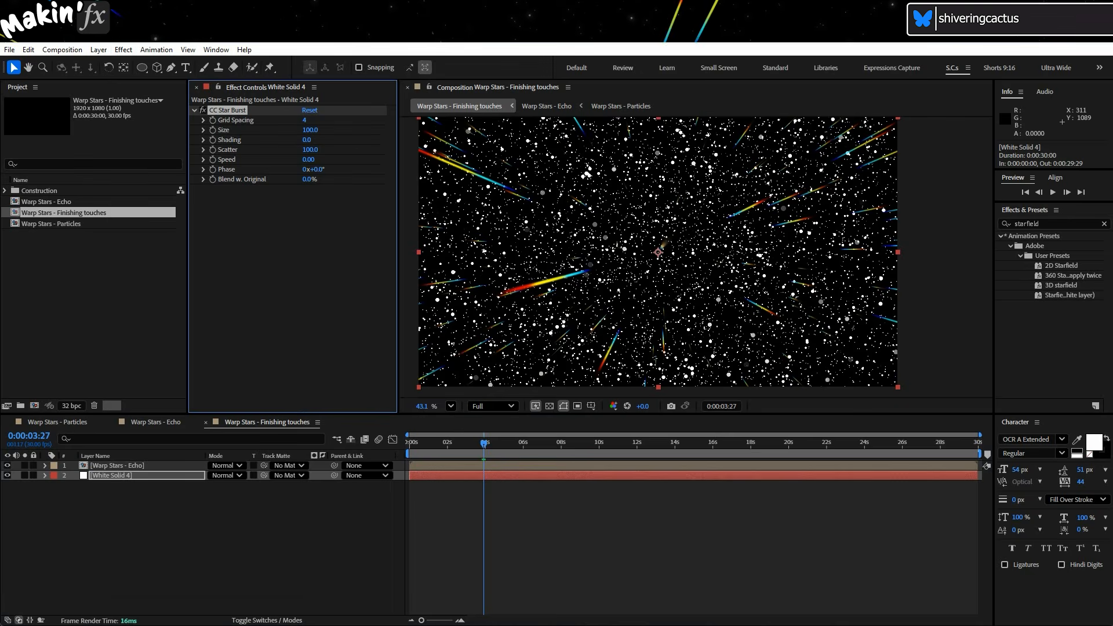
{"action": "left_click", "coordinate": [134, 137]}
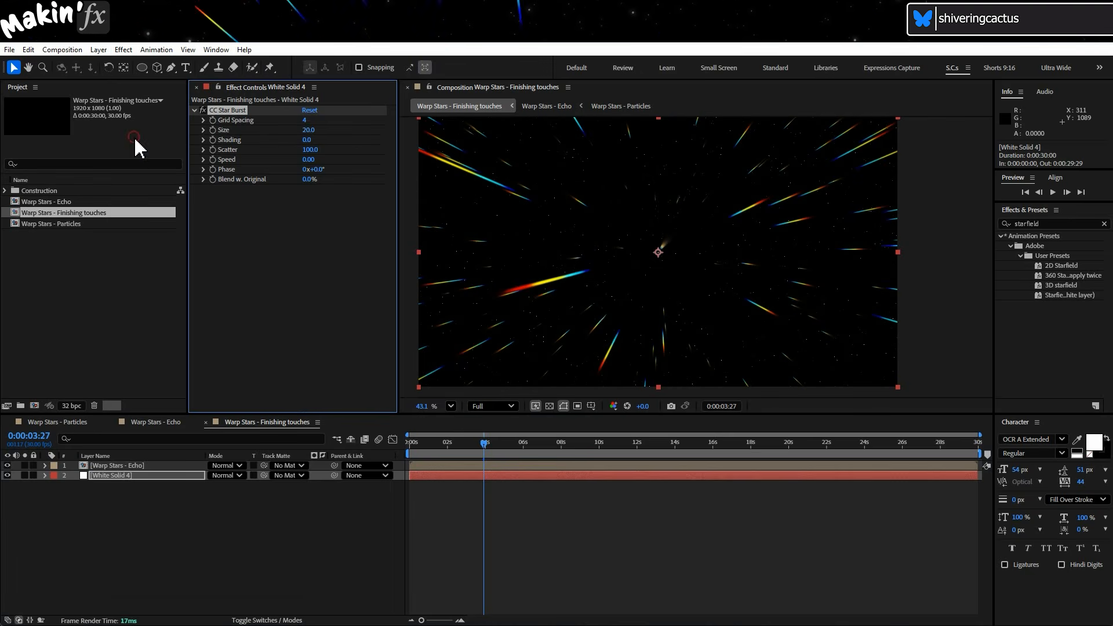